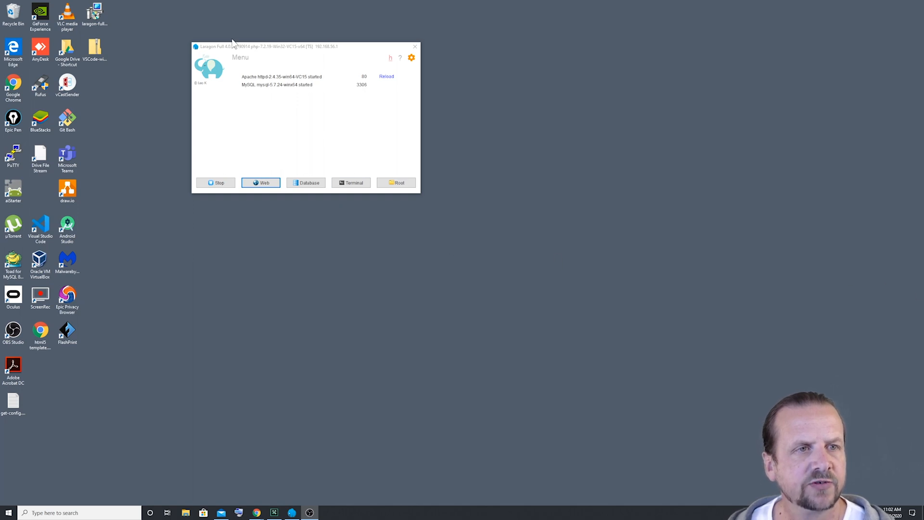
Launch the Elementor site from Laragon's www projects, close the duplicate browser tab and look over the homepage
left_click(243, 60)
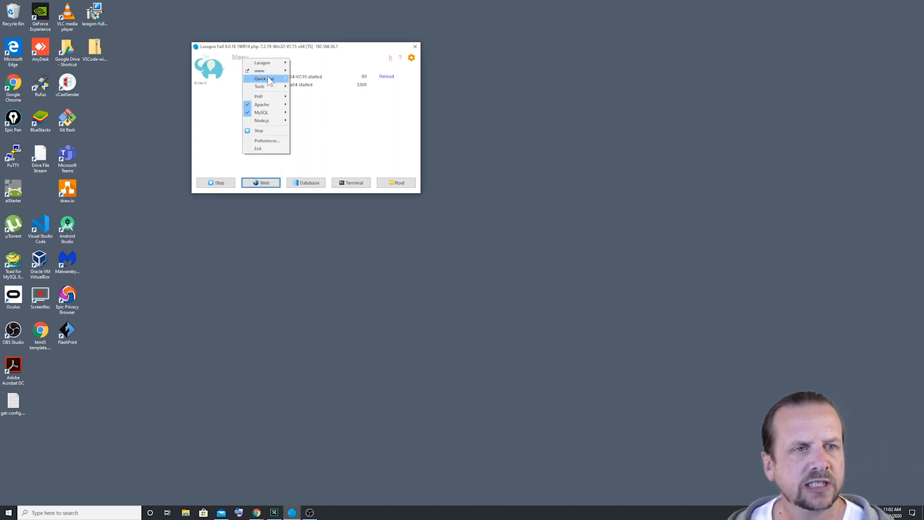
mouse_move(270, 84)
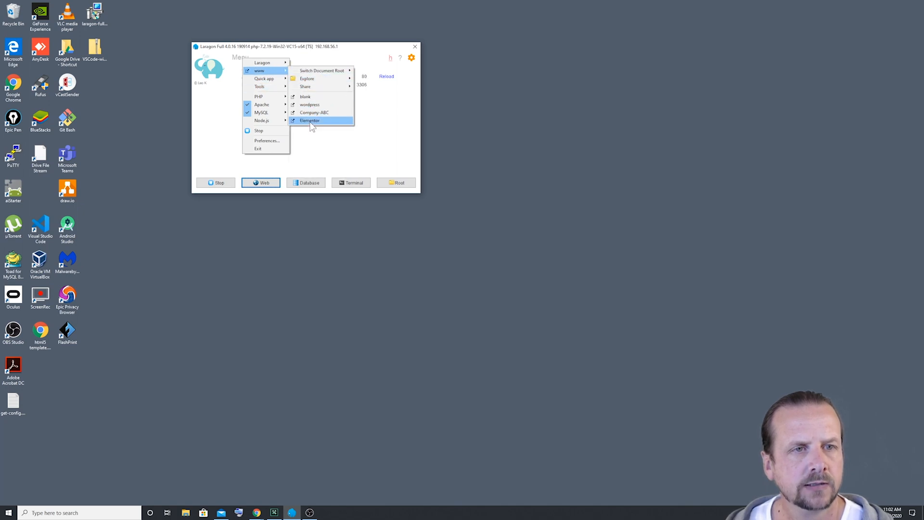
left_click(310, 120)
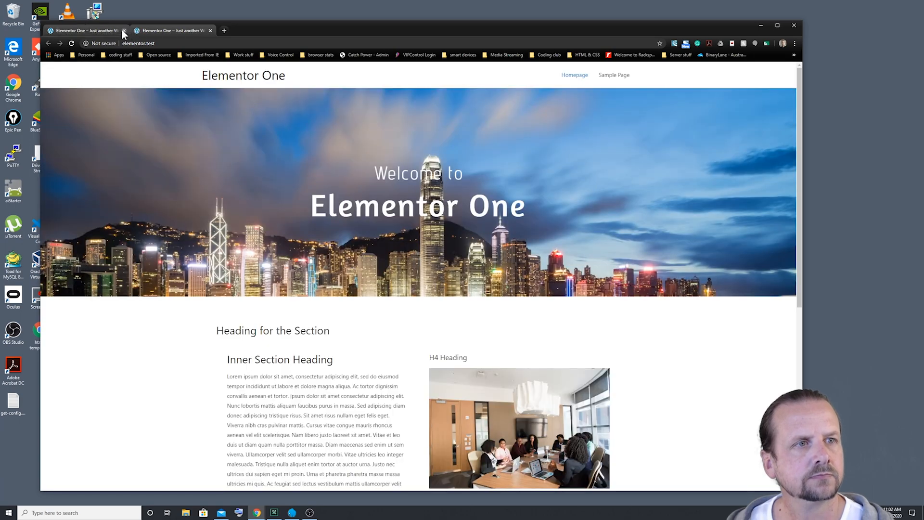
left_click(124, 31)
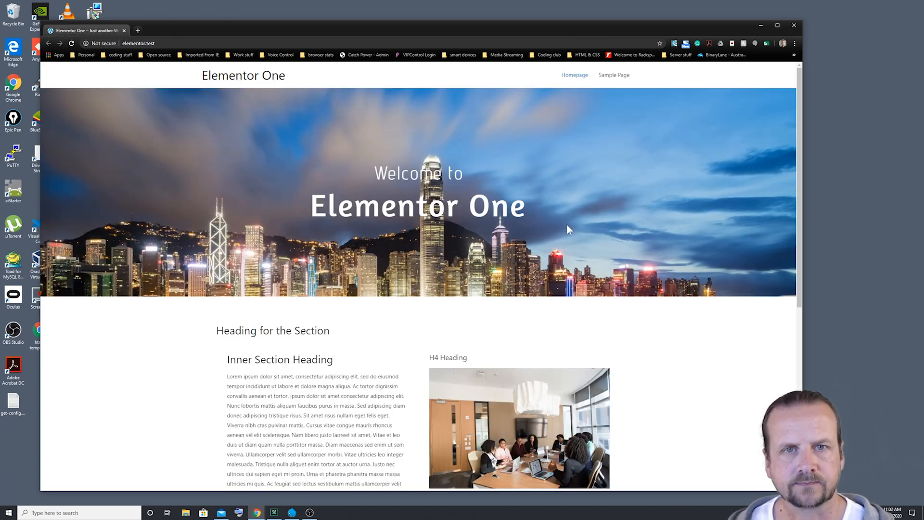
scroll(520, 321, "down", 5)
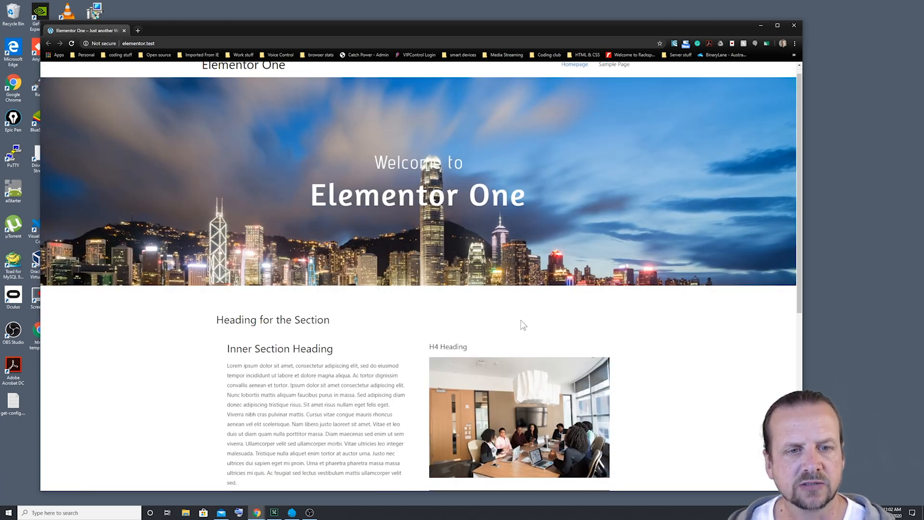
scroll(522, 325, "down", 2)
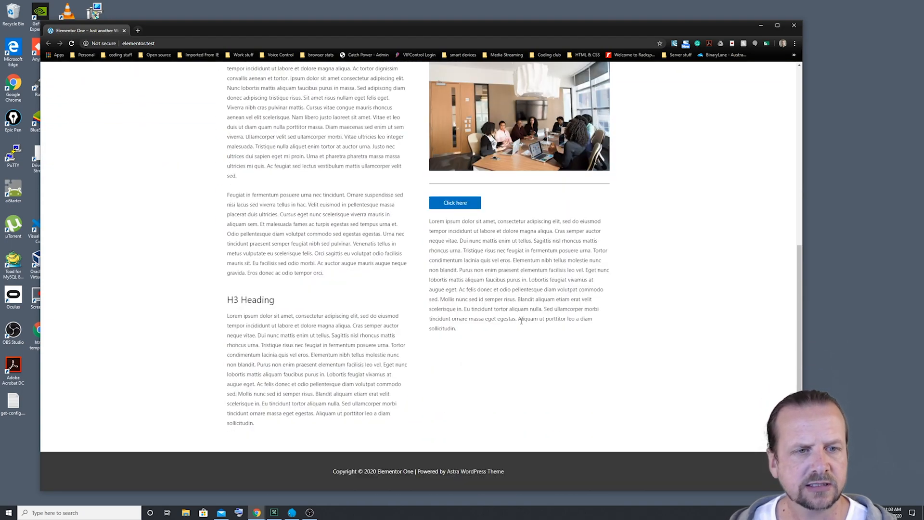
scroll(522, 326, "up", 5)
scroll(519, 325, "up", 2)
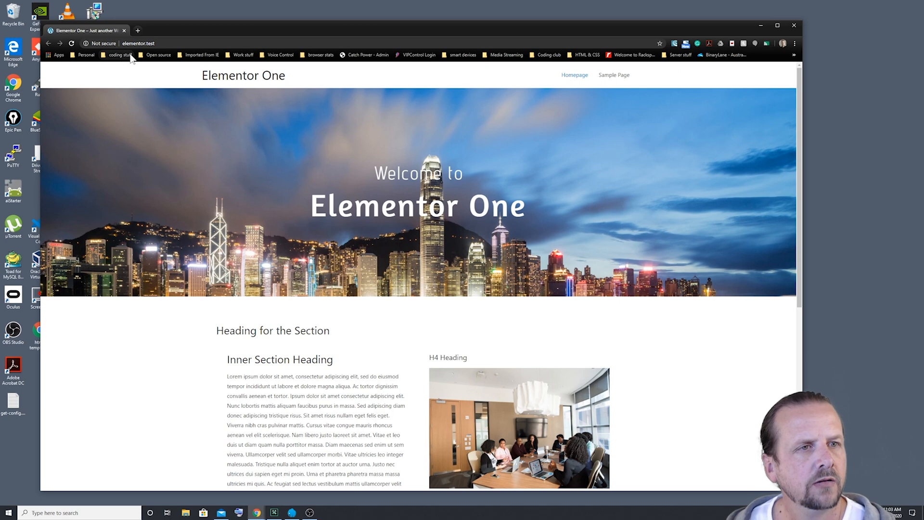
Go to the WordPress admin login page at elementor.test/wp-admin
left_click(170, 43)
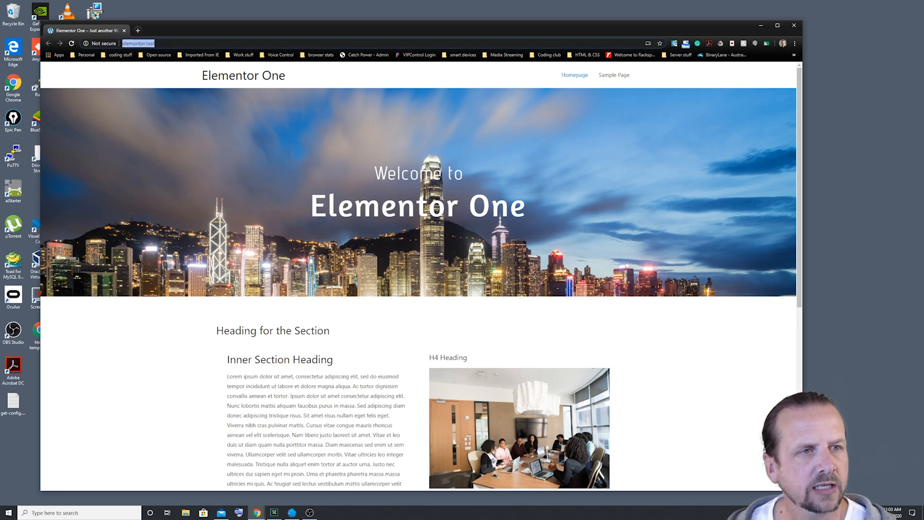
left_click(170, 44)
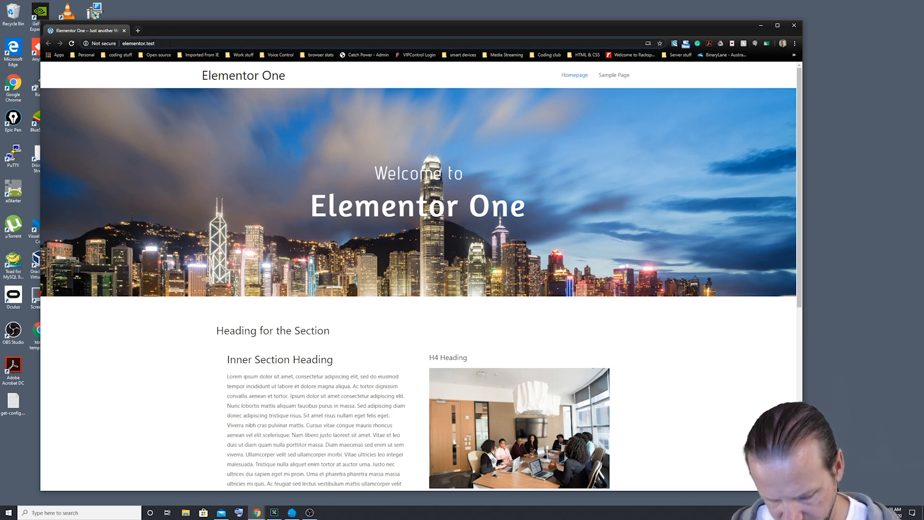
type("/wp")
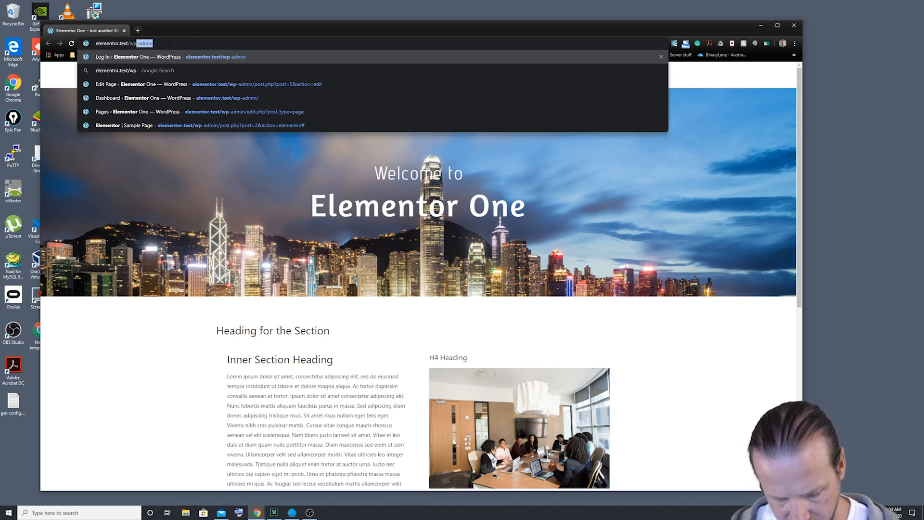
type("-admin")
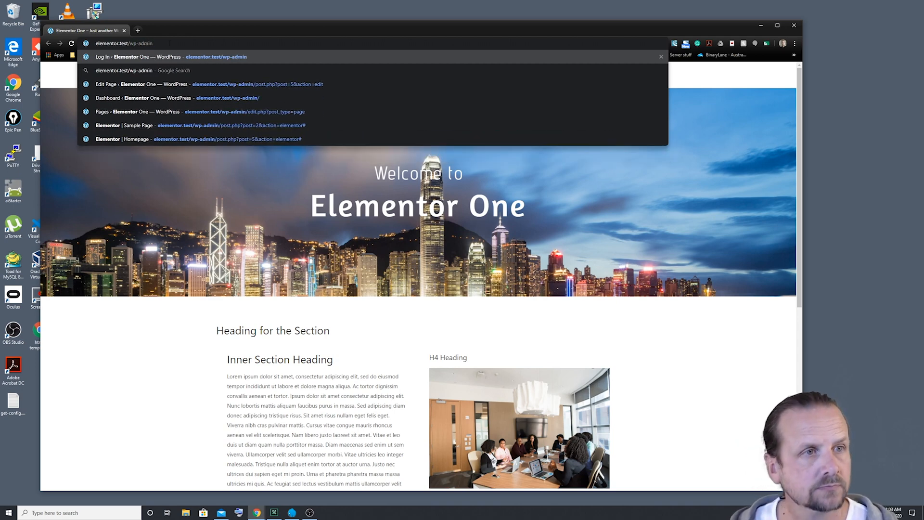
key("Return")
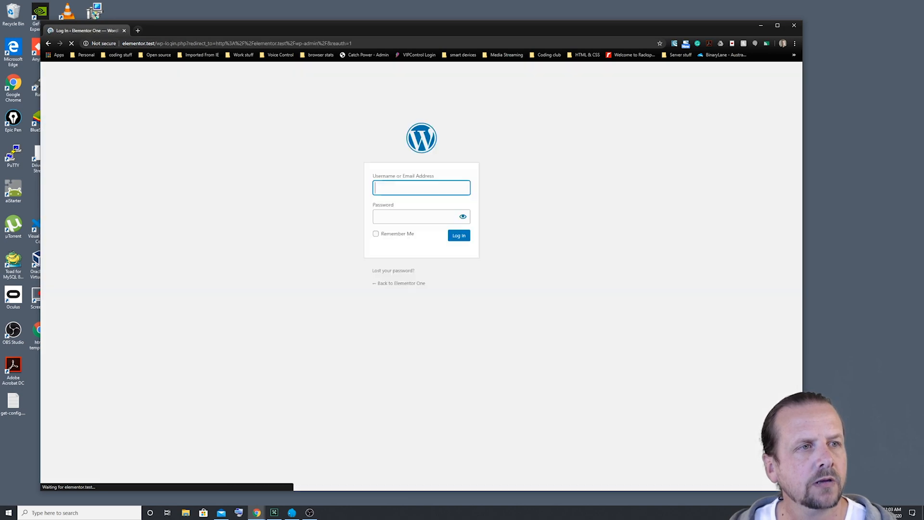
Log in to WordPress with the username admin and the account password
type("ad")
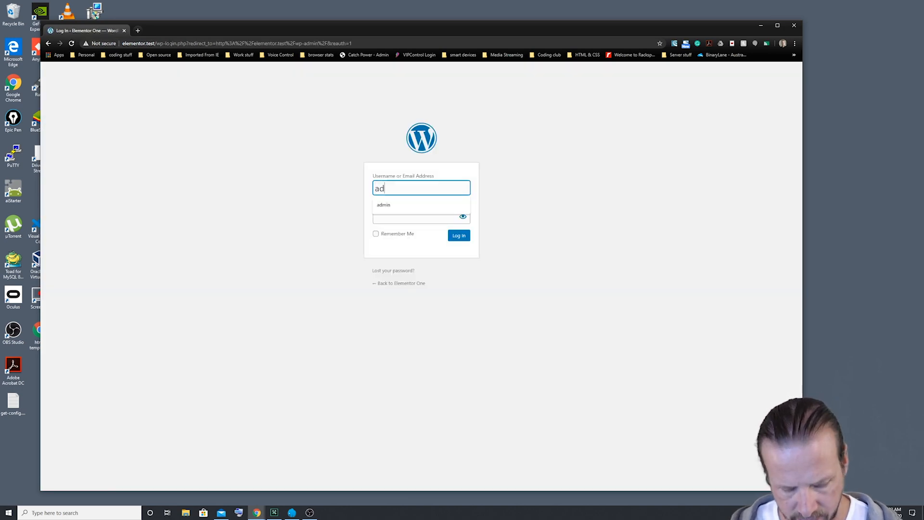
type("min")
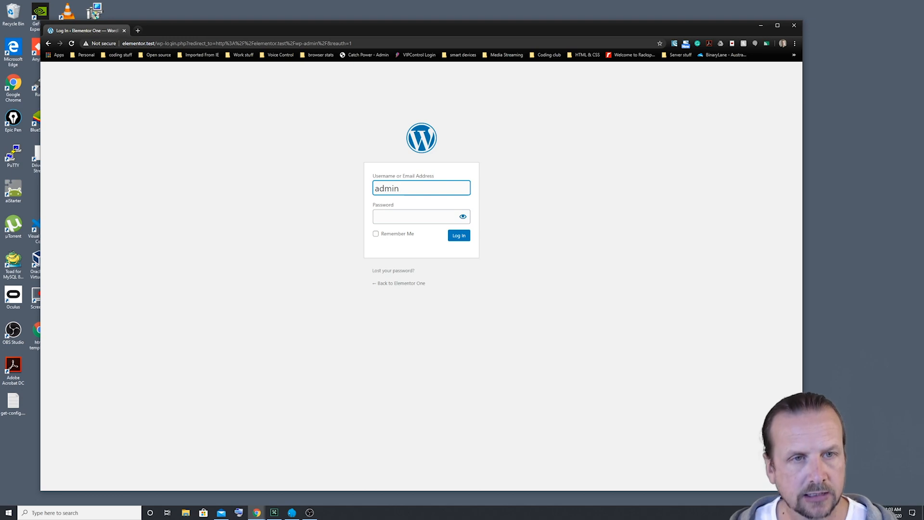
left_click(375, 217)
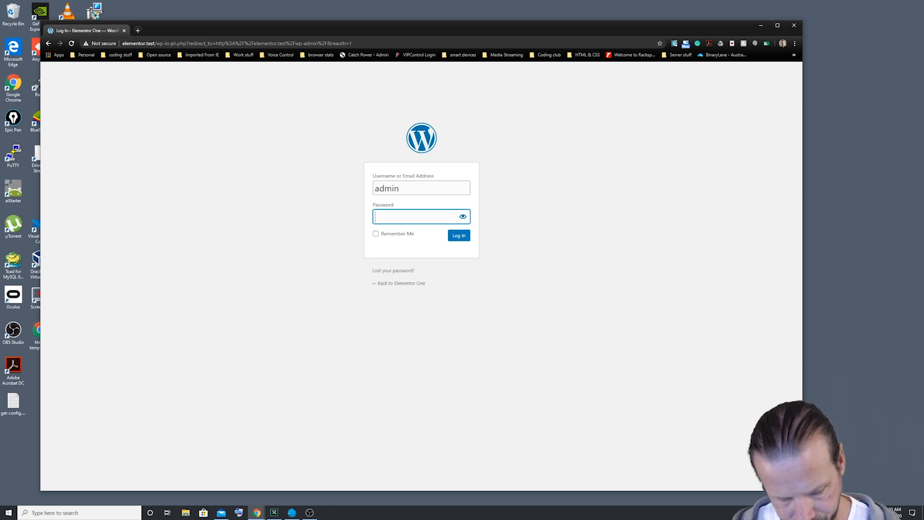
type("password")
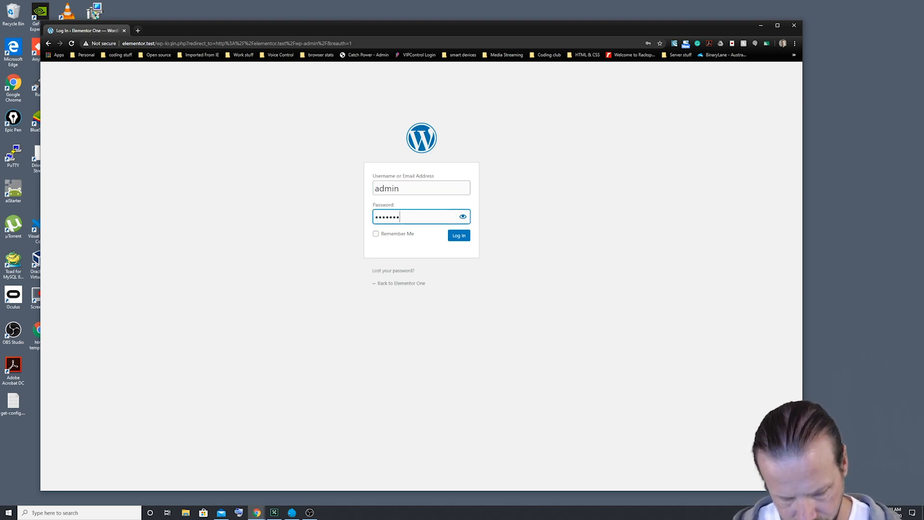
key("Return")
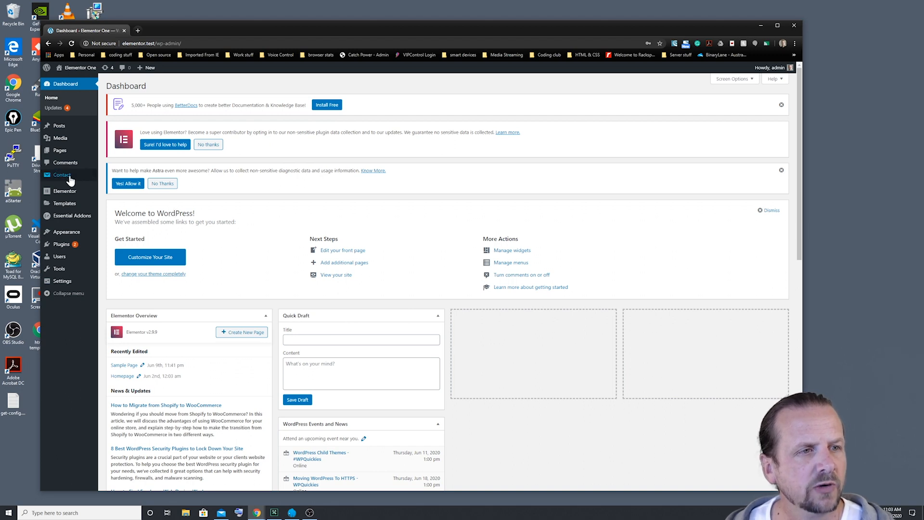
Add a new page from the site's page list and title it Images
mouse_move(58, 153)
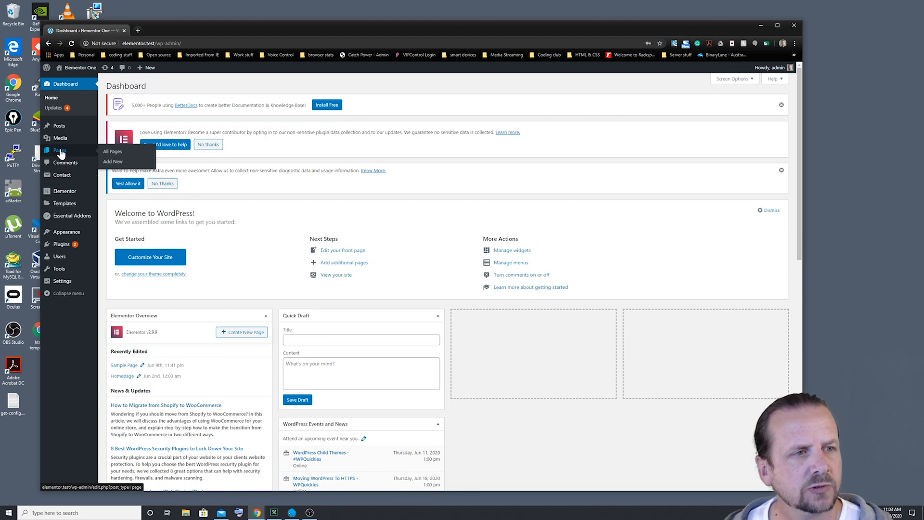
left_click(60, 152)
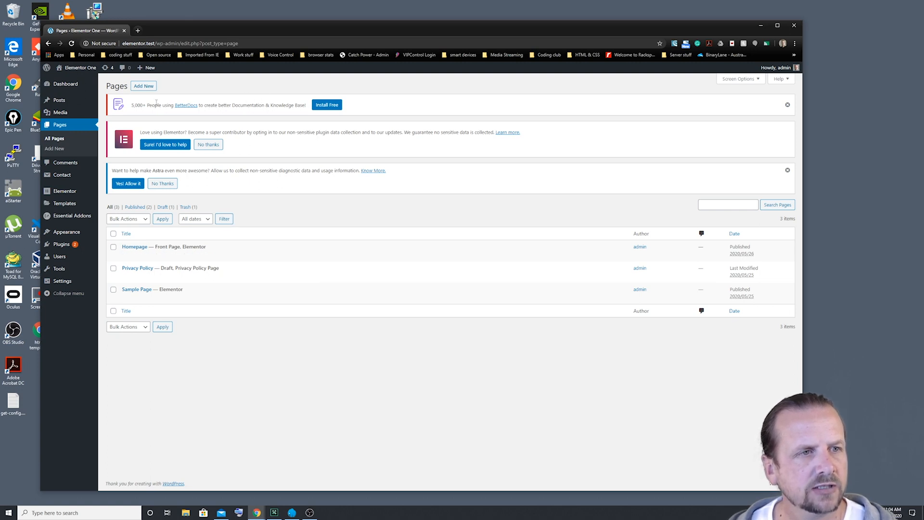
left_click(143, 87)
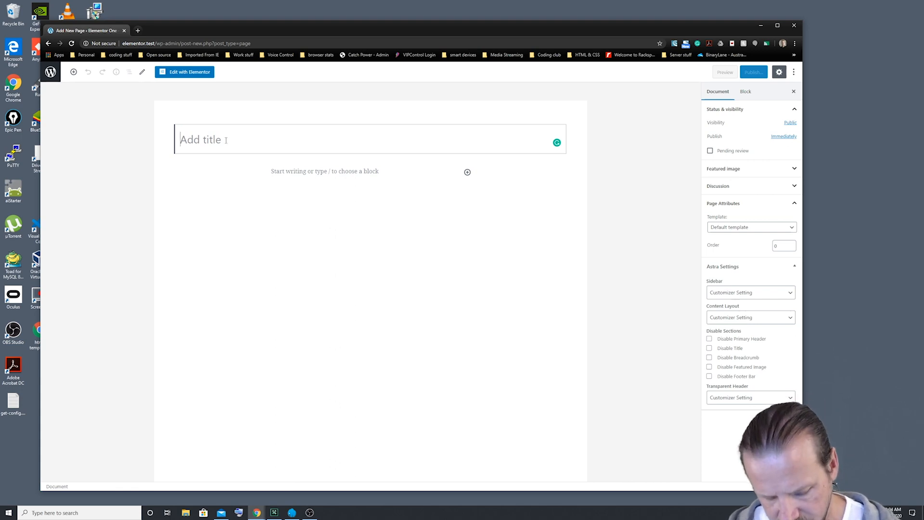
type("Im")
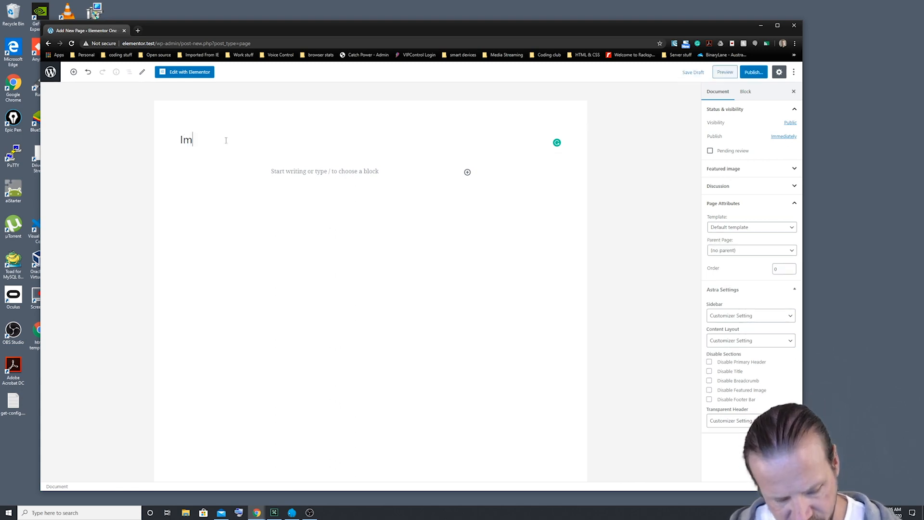
type("ages")
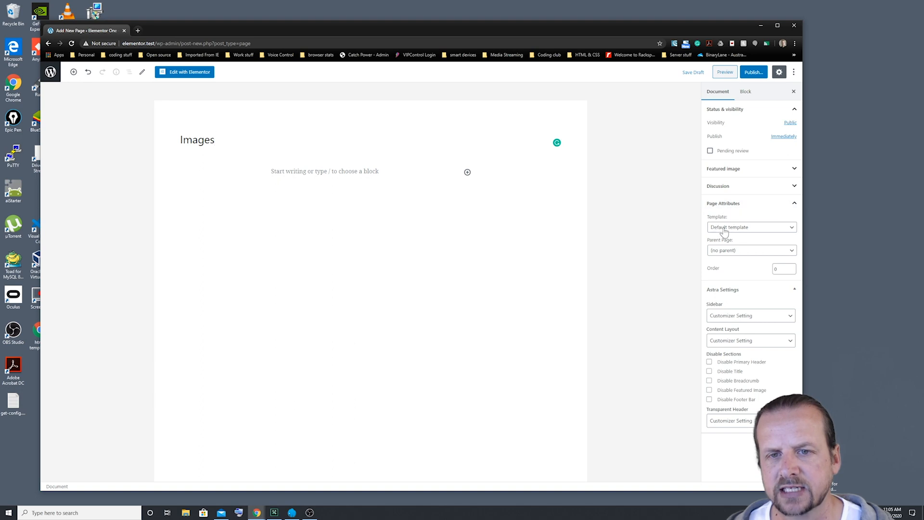
Set the Images page's template to Elementor Full Width and publish the page
left_click(792, 232)
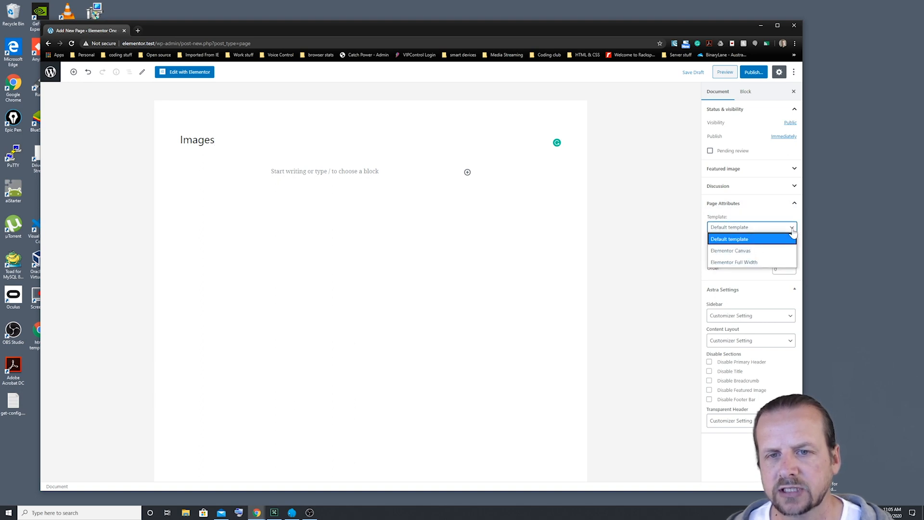
left_click(736, 262)
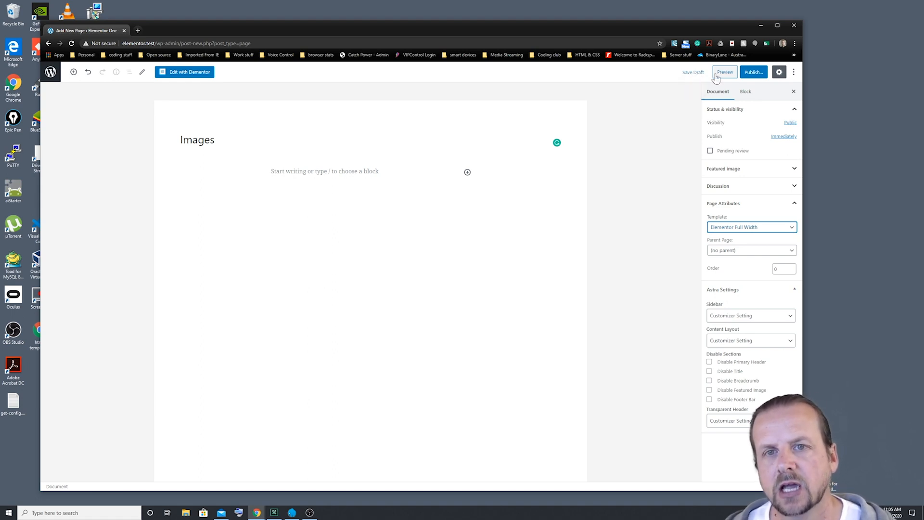
left_click(754, 74)
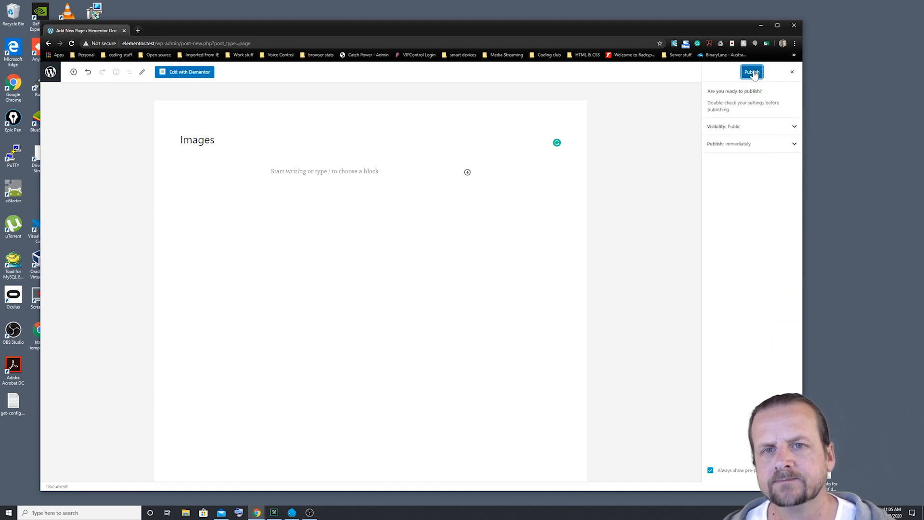
left_click(754, 72)
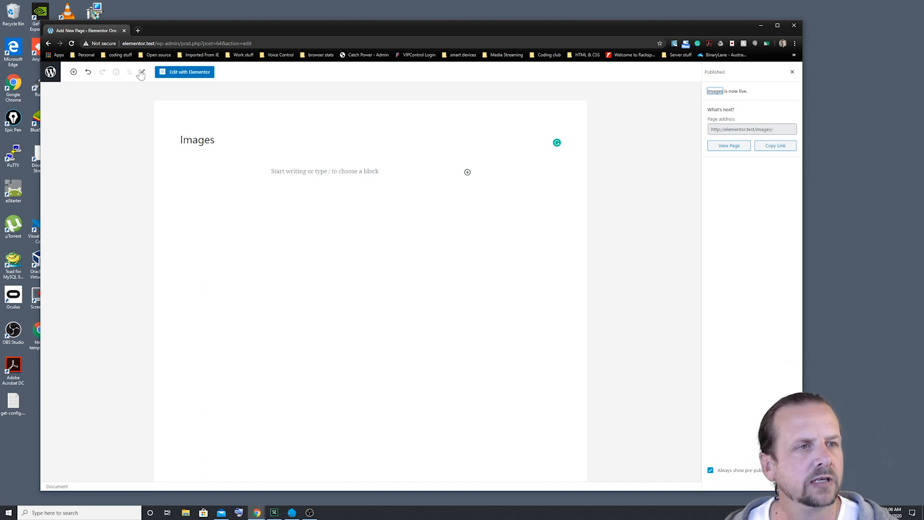
Return to the page list and add another new page titled Contact
left_click(50, 73)
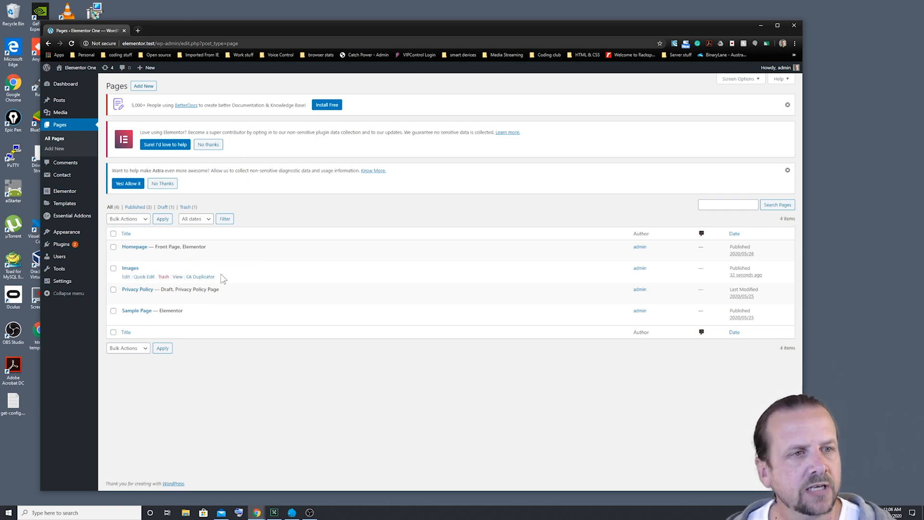
left_click(145, 90)
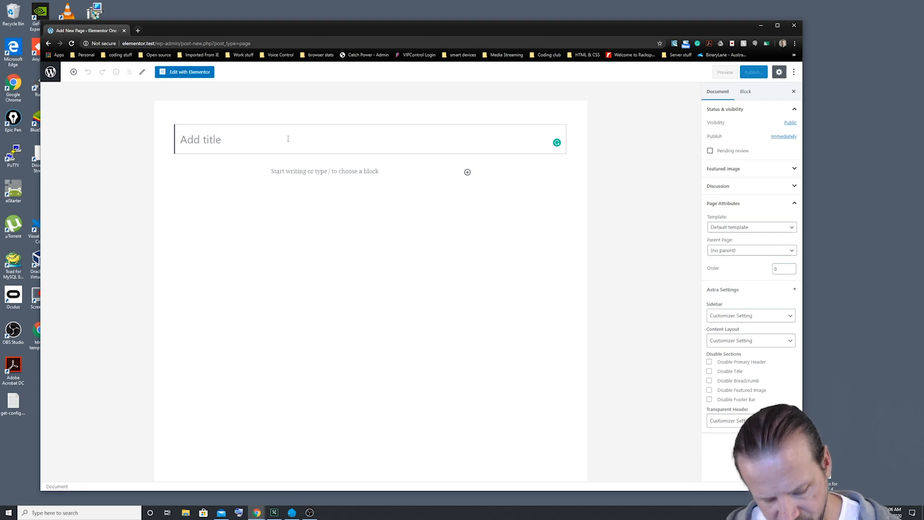
type("Cont")
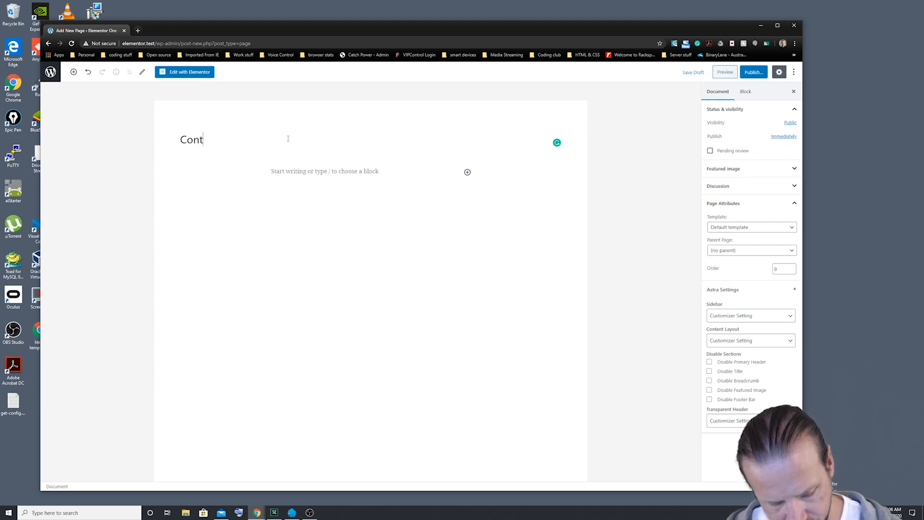
type("act")
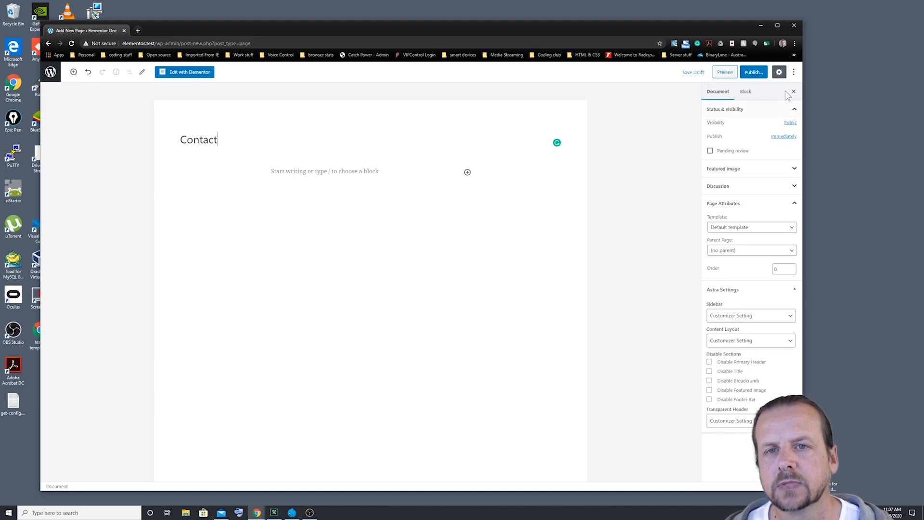
Publish the Contact page with the Elementor Full Width template and return to the page list
left_click(771, 229)
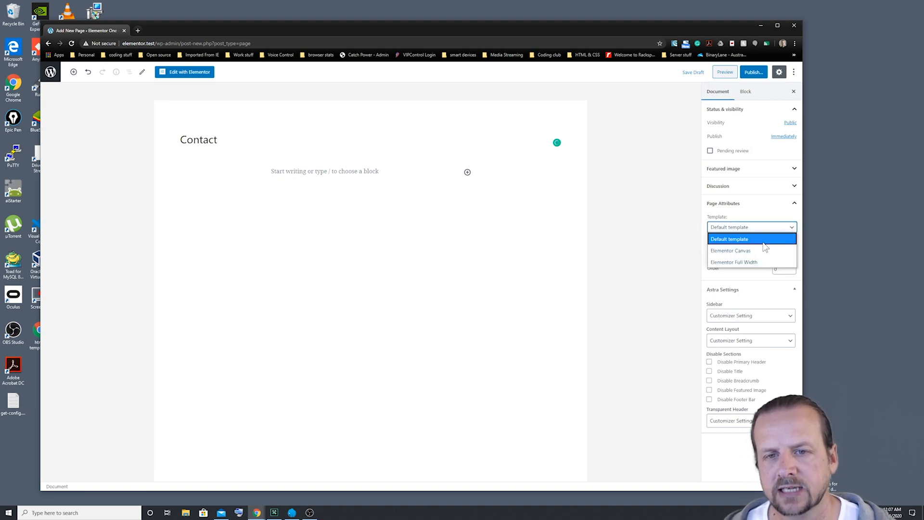
left_click(756, 264)
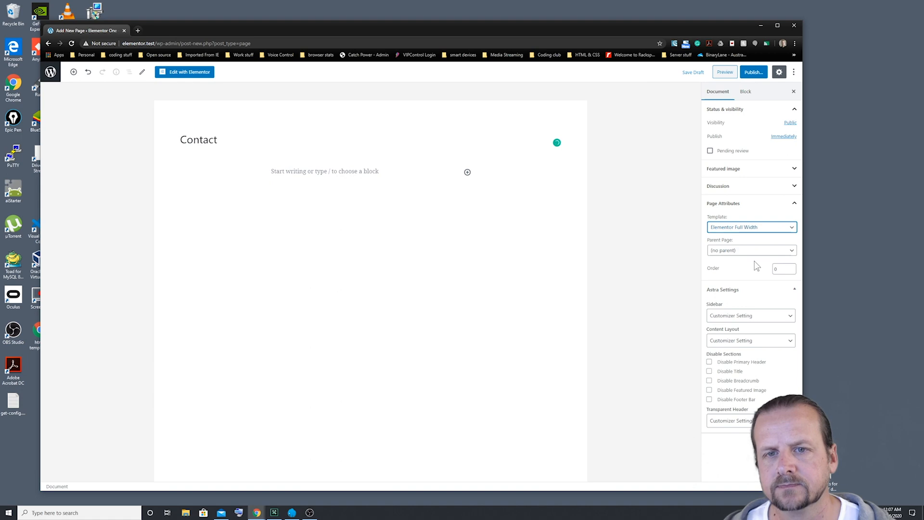
left_click(754, 73)
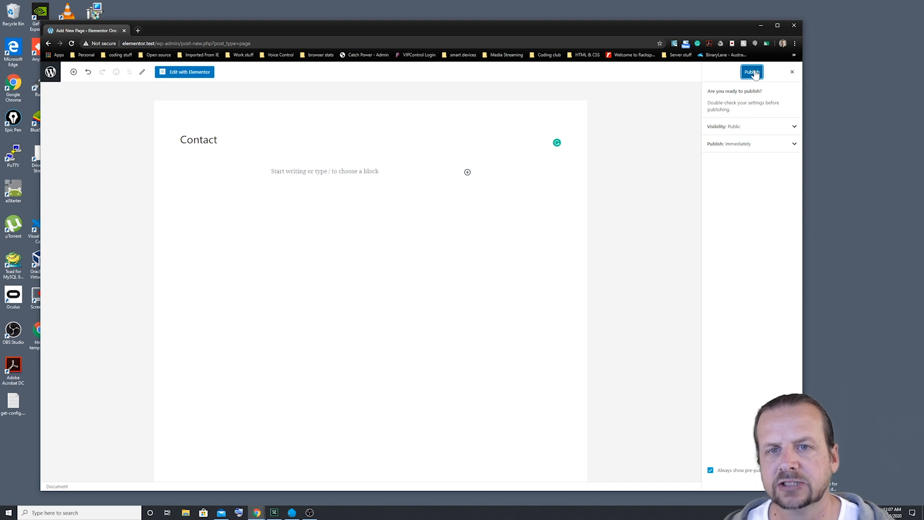
left_click(753, 73)
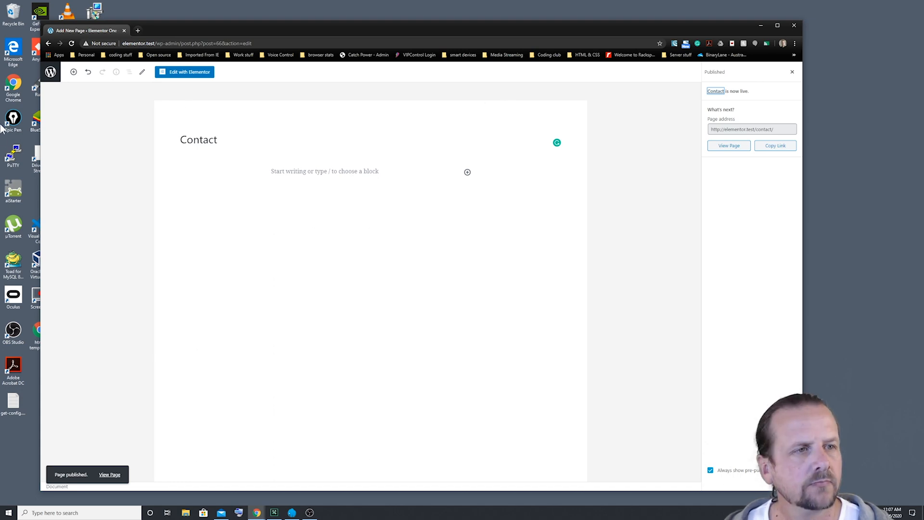
left_click(50, 73)
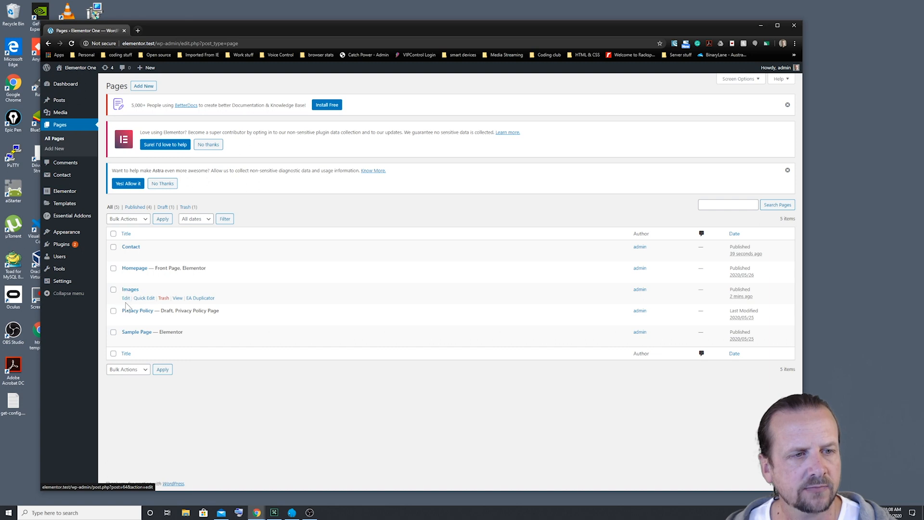
Open the Images page for editing, revert it to draft, and return to the page list
left_click(126, 299)
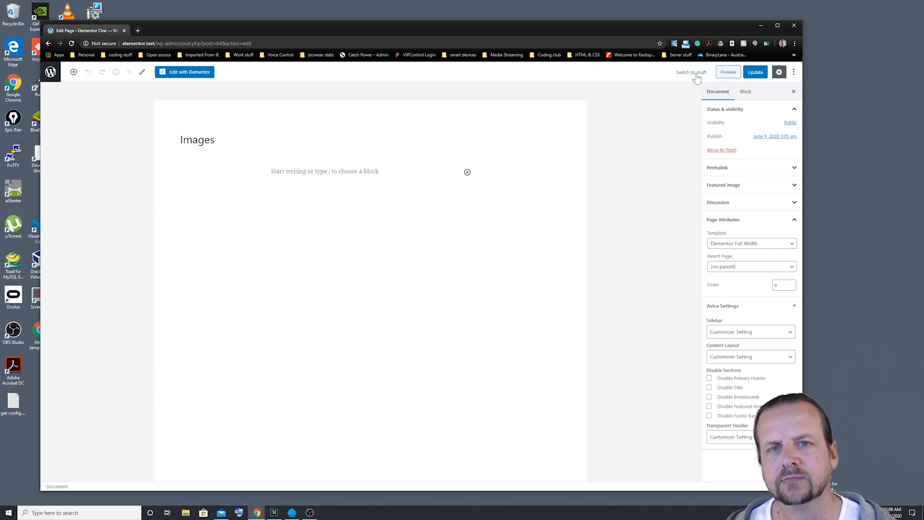
left_click(688, 73)
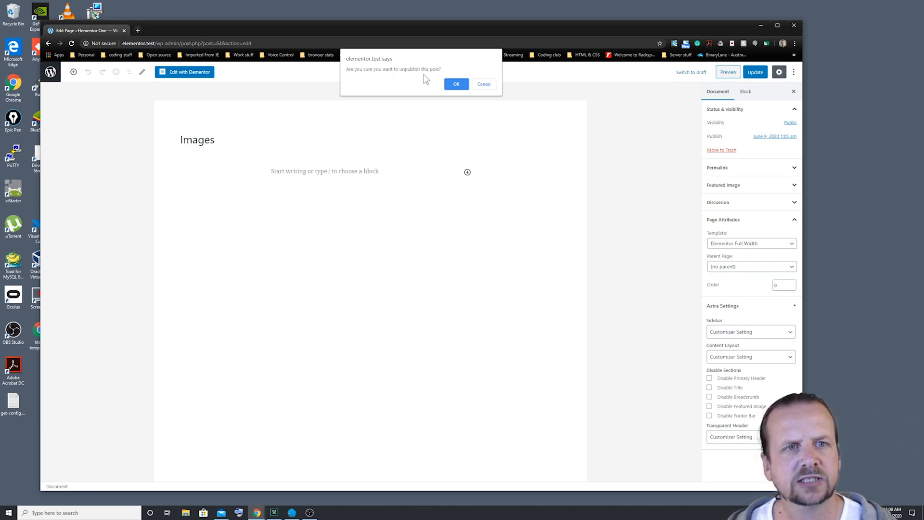
left_click(456, 84)
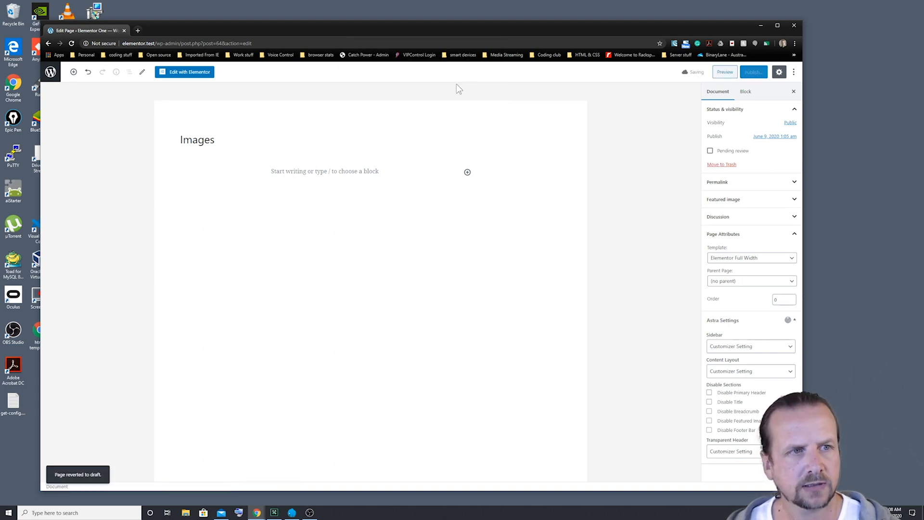
left_click(50, 73)
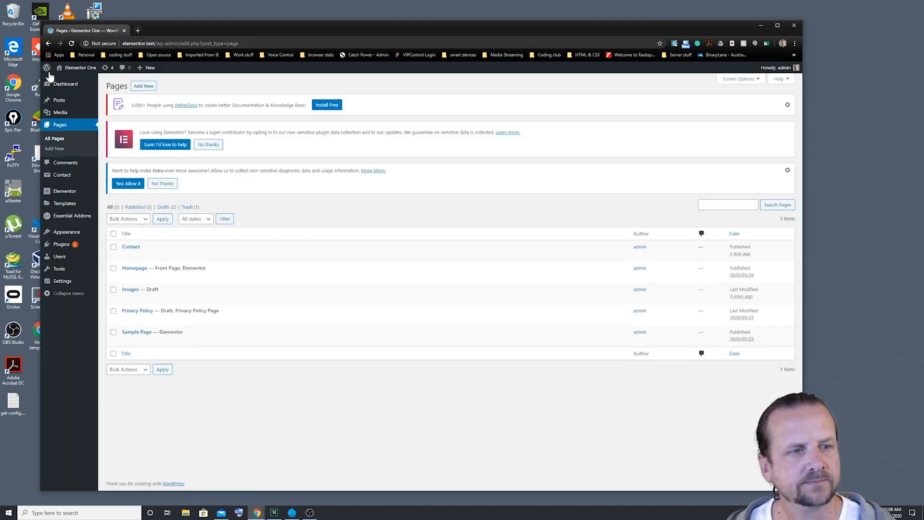
mouse_move(149, 300)
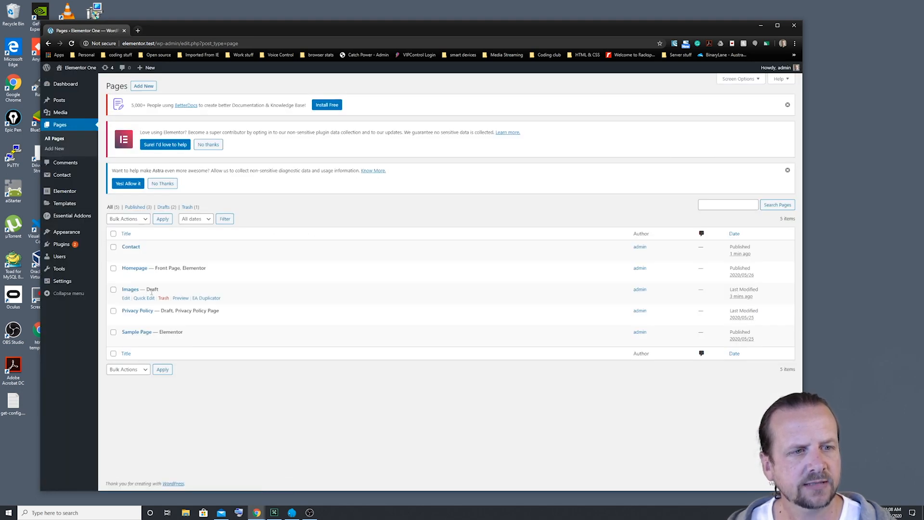
Reopen the Images draft, publish it again, and return to the page list
left_click(125, 299)
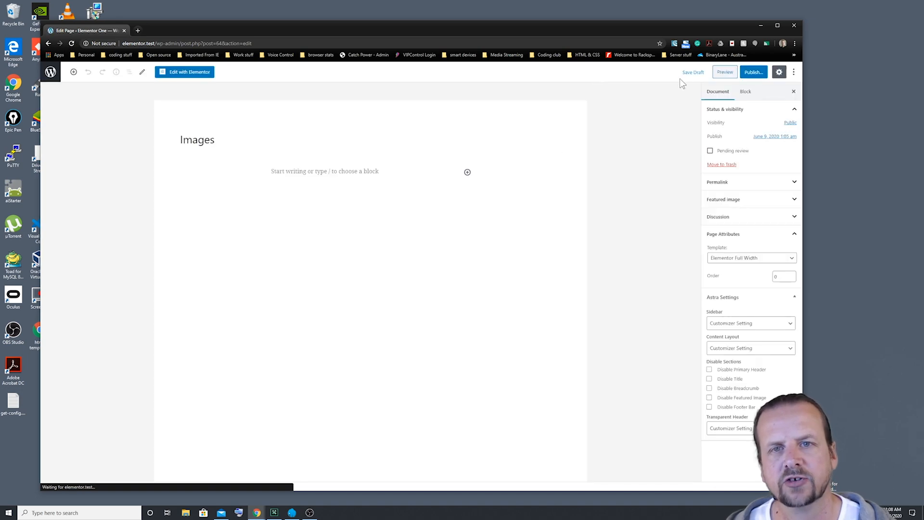
left_click(758, 75)
left_click(757, 75)
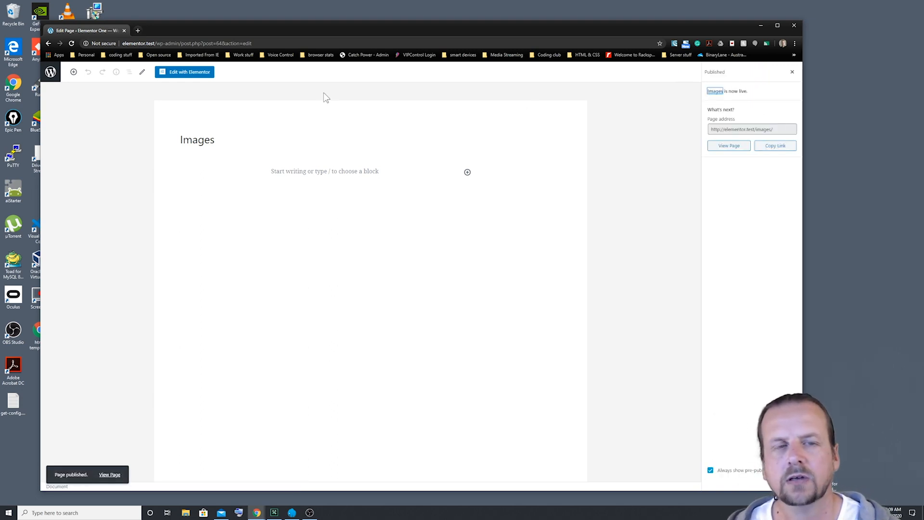
left_click(50, 72)
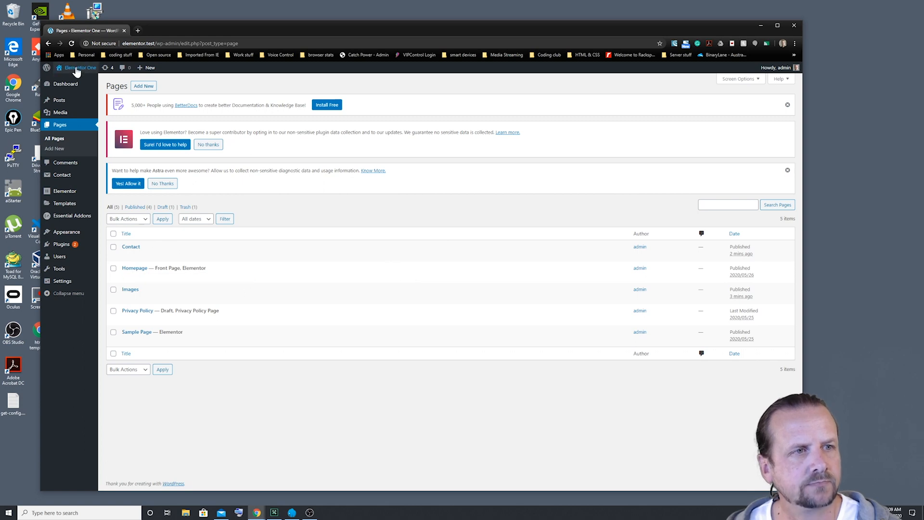
Visit the site's front page to check its header navigation, and return to the admin dashboard
mouse_move(77, 71)
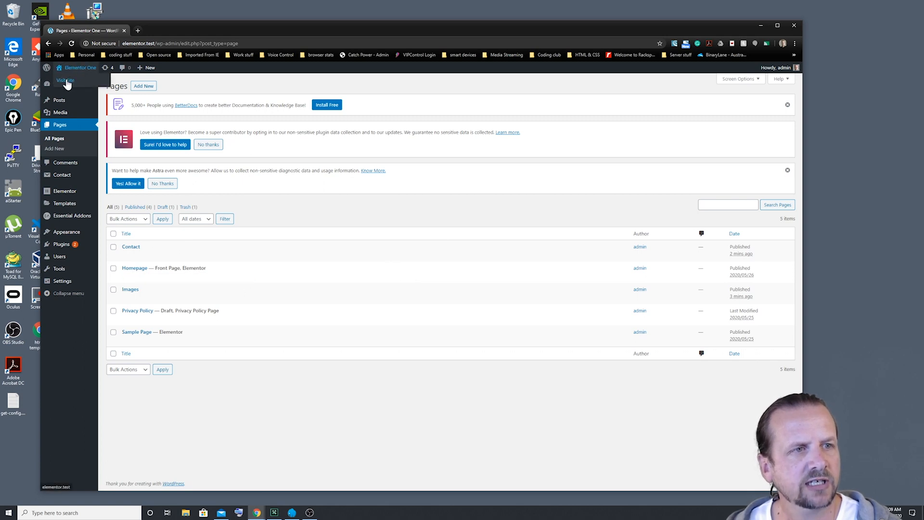
left_click(66, 80)
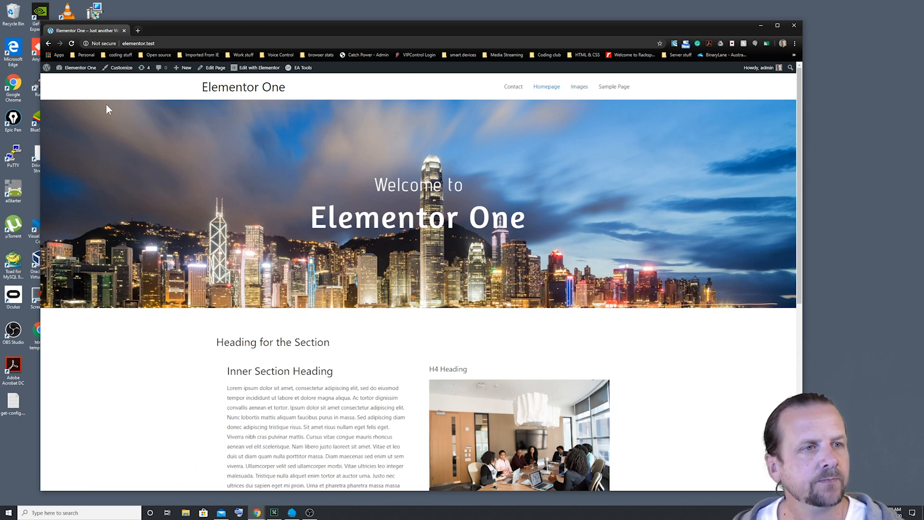
mouse_move(78, 70)
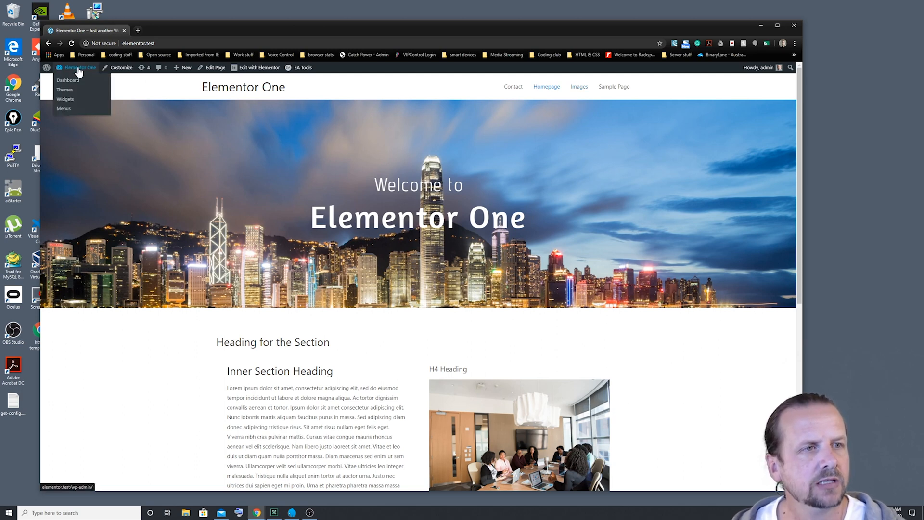
left_click(69, 81)
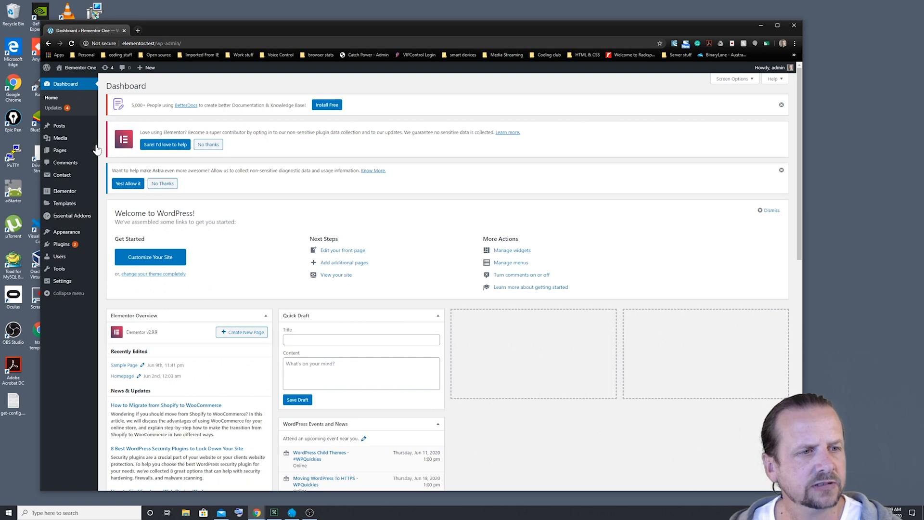
Create a navigation menu named Header menu and assign it to the Primary Menu display location
mouse_move(99, 207)
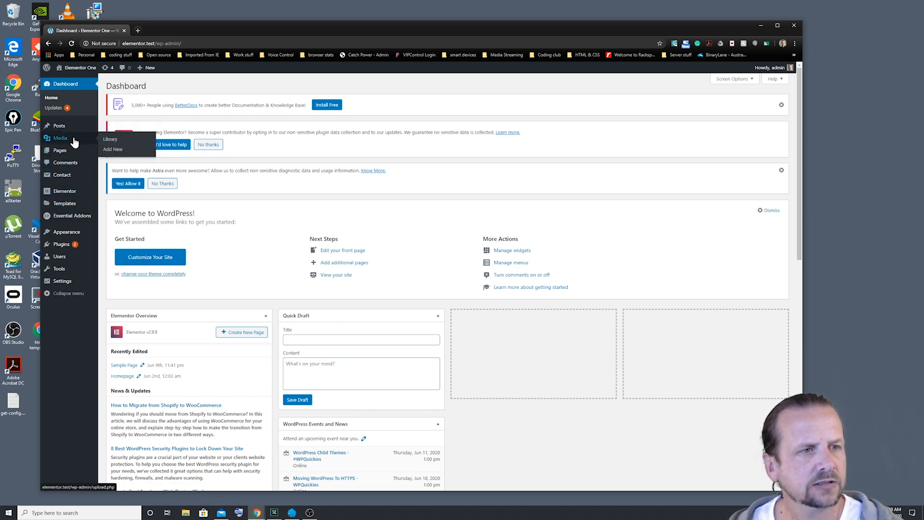
mouse_move(70, 157)
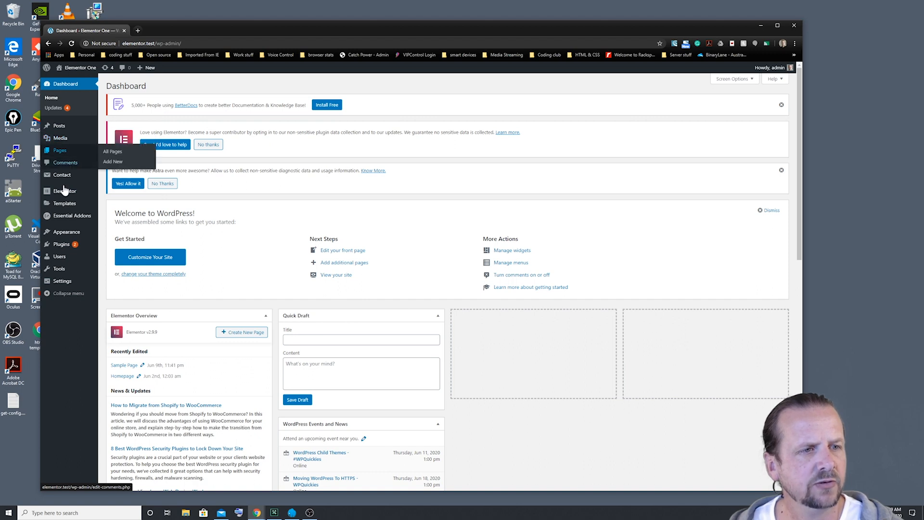
mouse_move(70, 235)
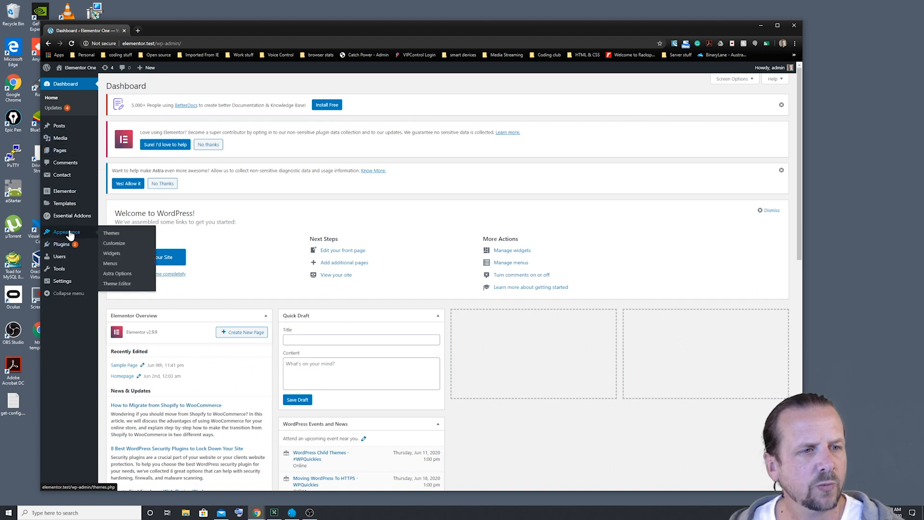
left_click(111, 265)
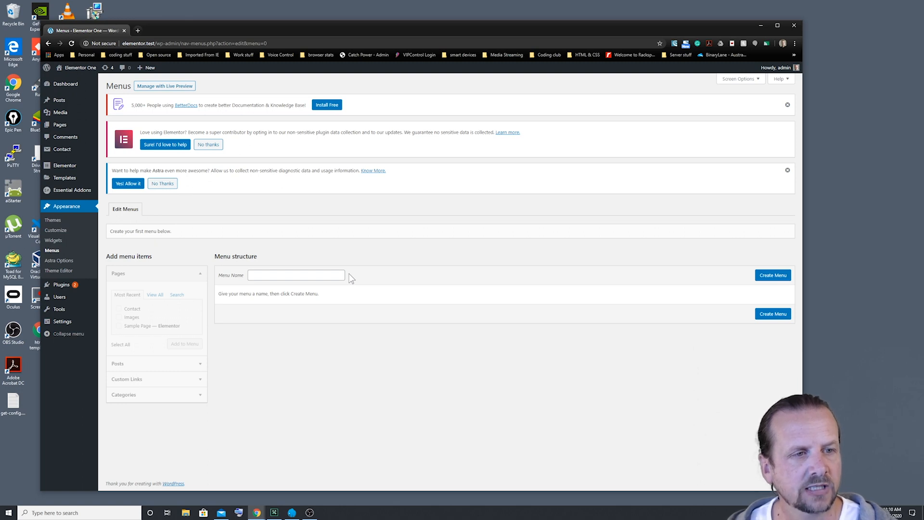
left_click(283, 277)
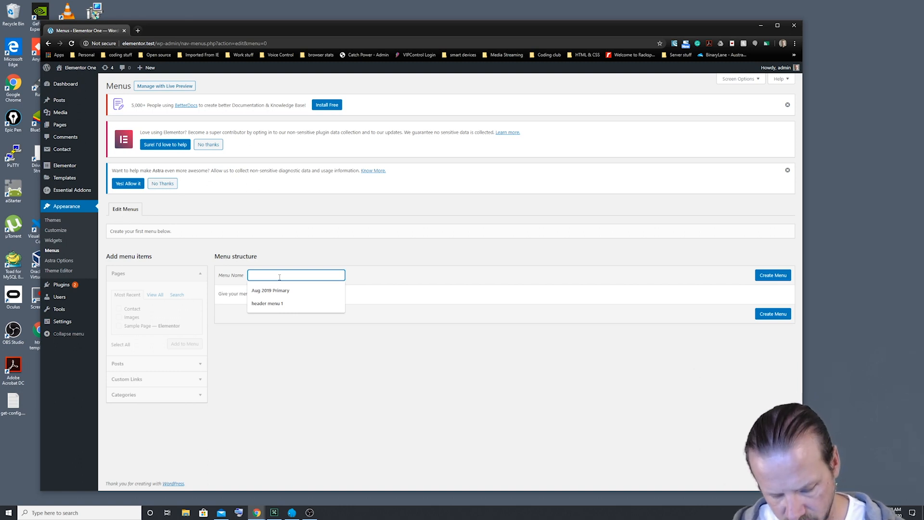
type("Hea")
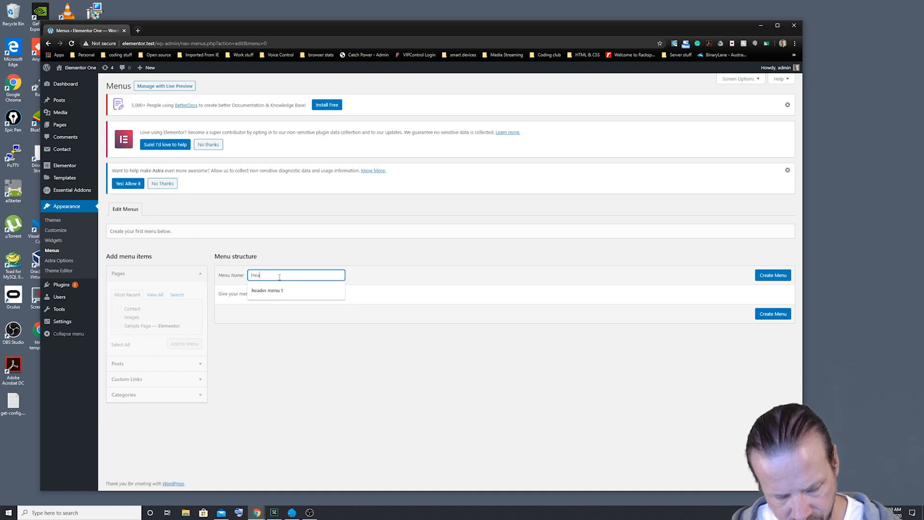
type("der")
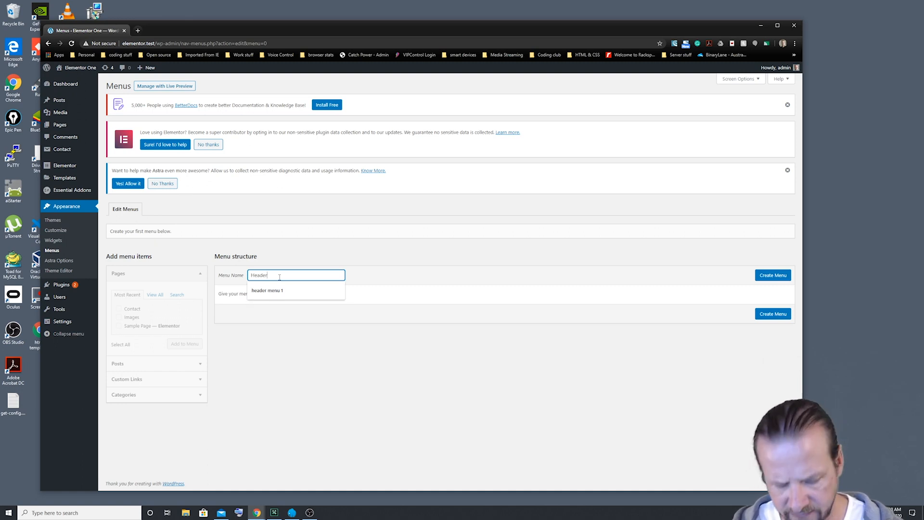
type(" m")
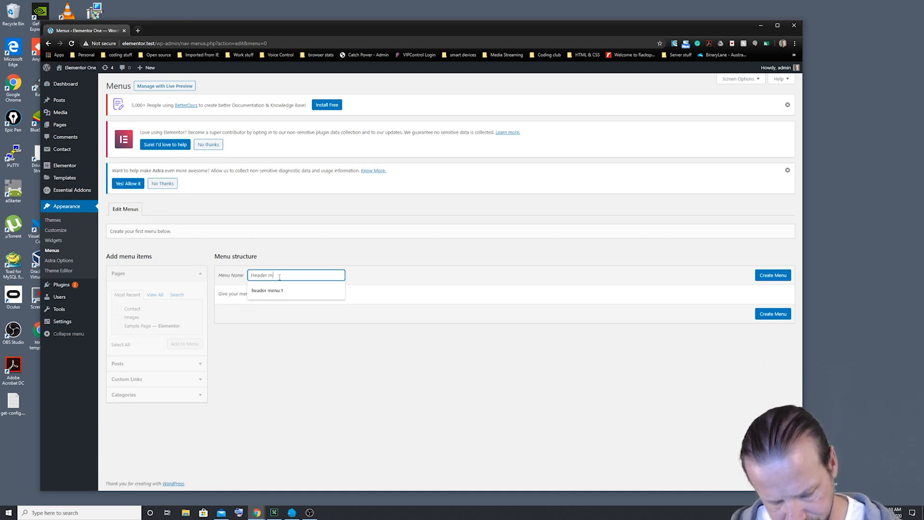
type("enu")
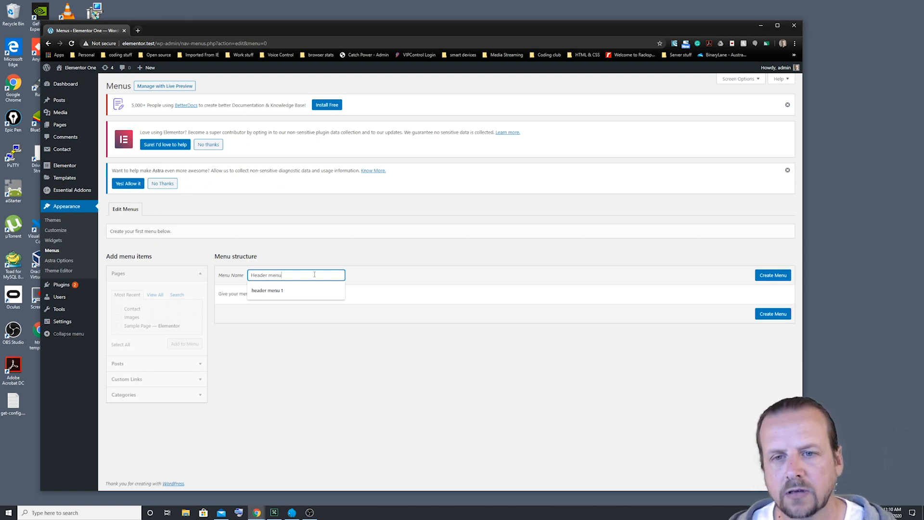
left_click(773, 276)
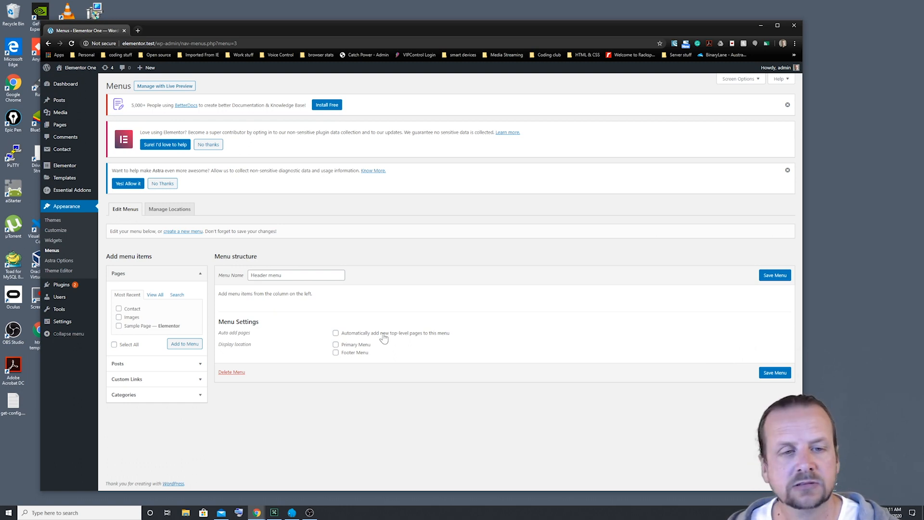
left_click(336, 345)
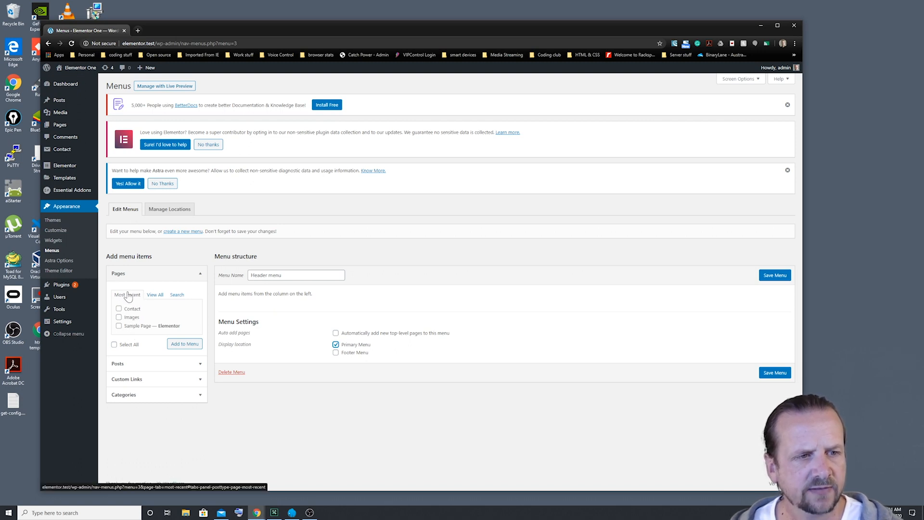
Add the Homepage, Contact, Images and Sample Page pages to the Header menu, placing Images before Contact
left_click(157, 296)
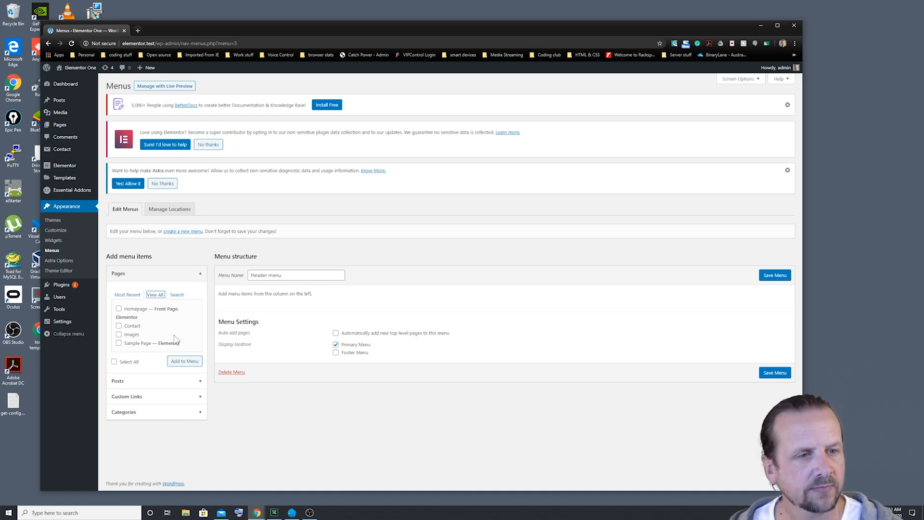
left_click(118, 309)
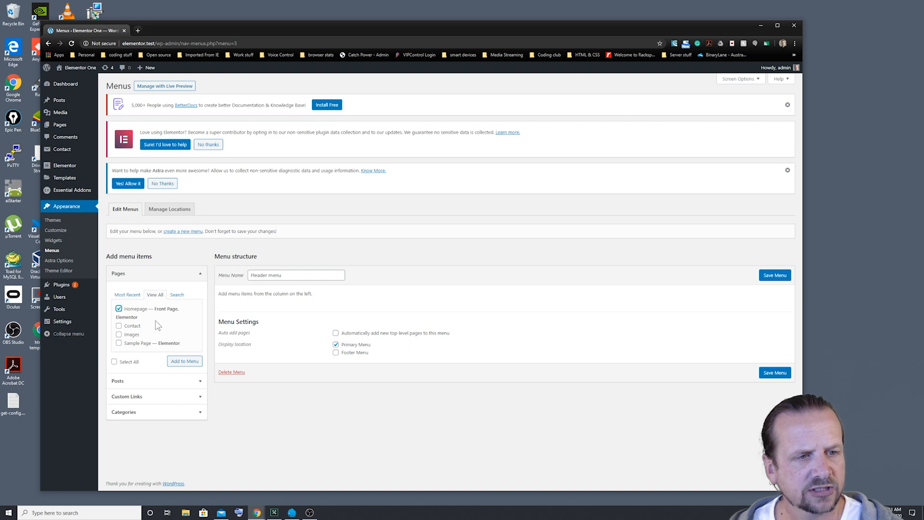
left_click(118, 326)
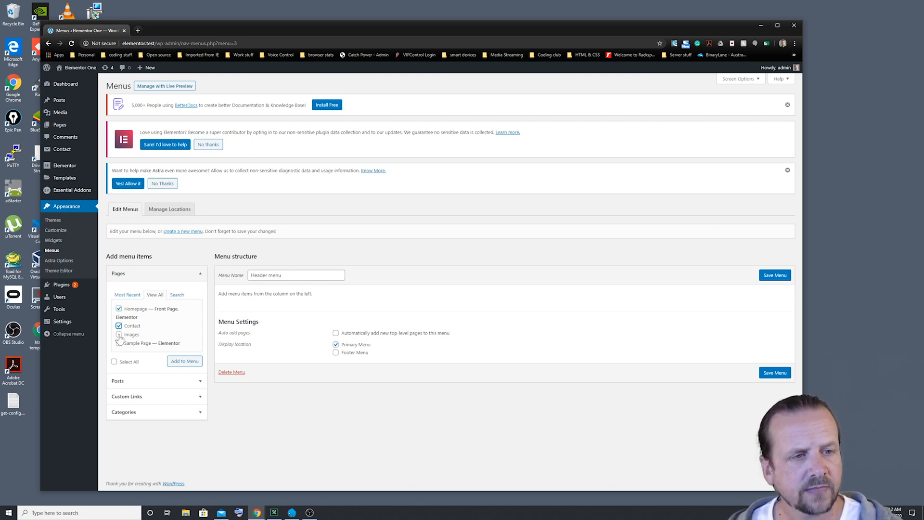
left_click(119, 334)
left_click(119, 343)
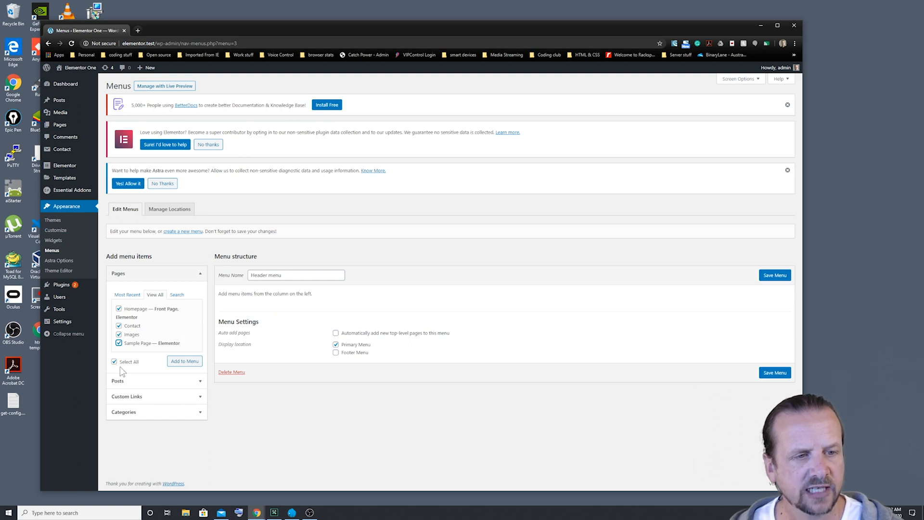
left_click(194, 365)
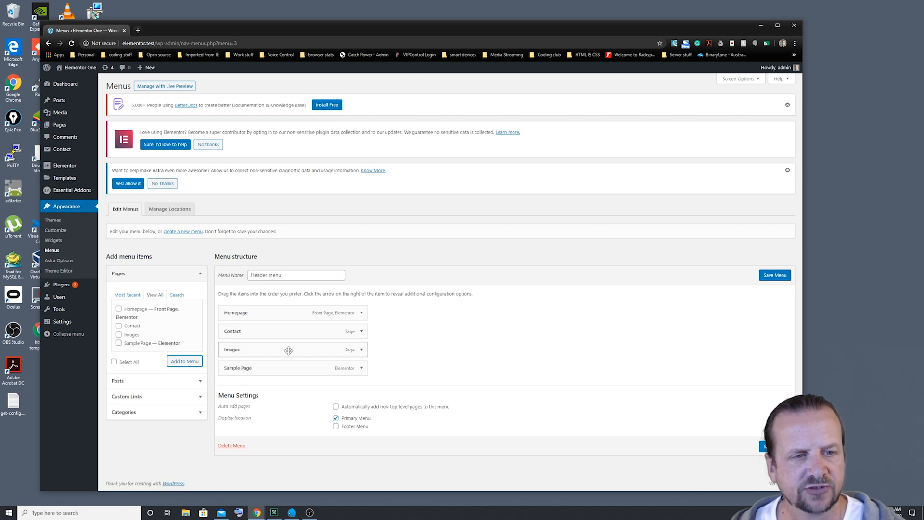
left_click_drag(288, 350, 298, 372)
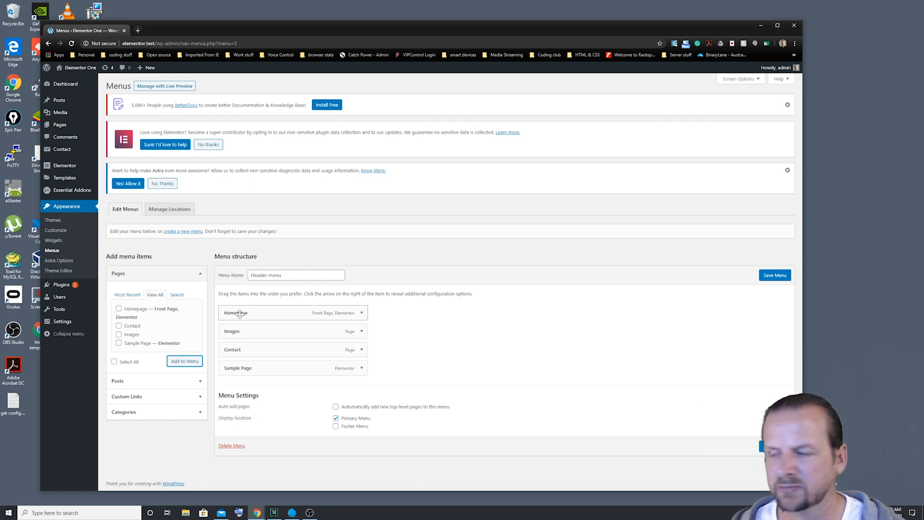
Change the navigation labels of the Homepage and Contact menu items to Home and Contact Us
left_click(361, 313)
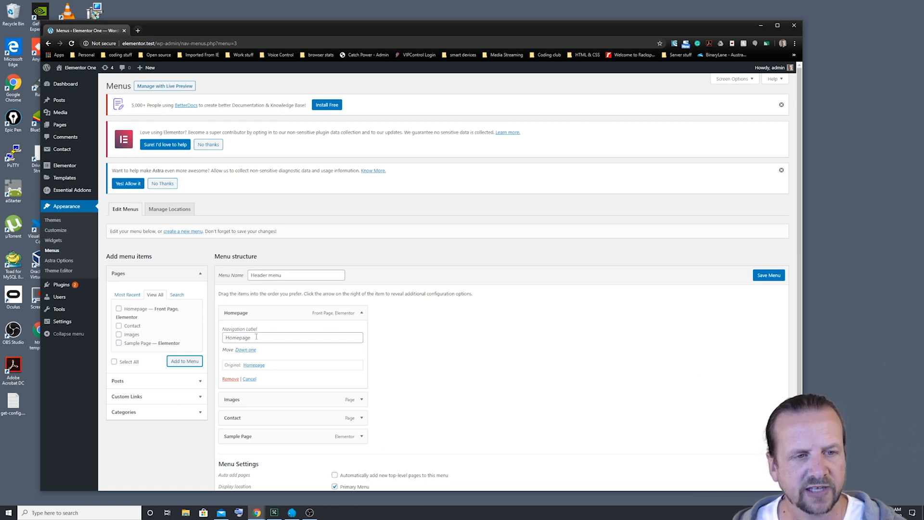
left_click(263, 337)
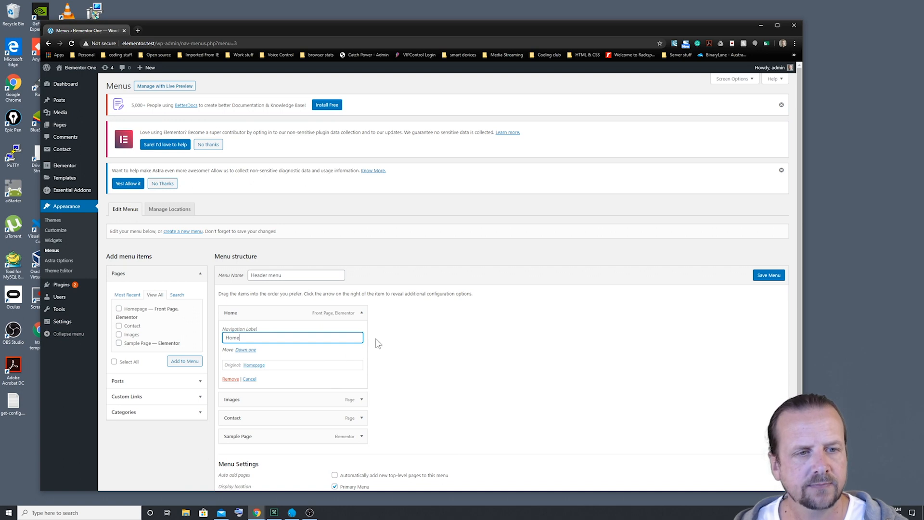
left_click(362, 312)
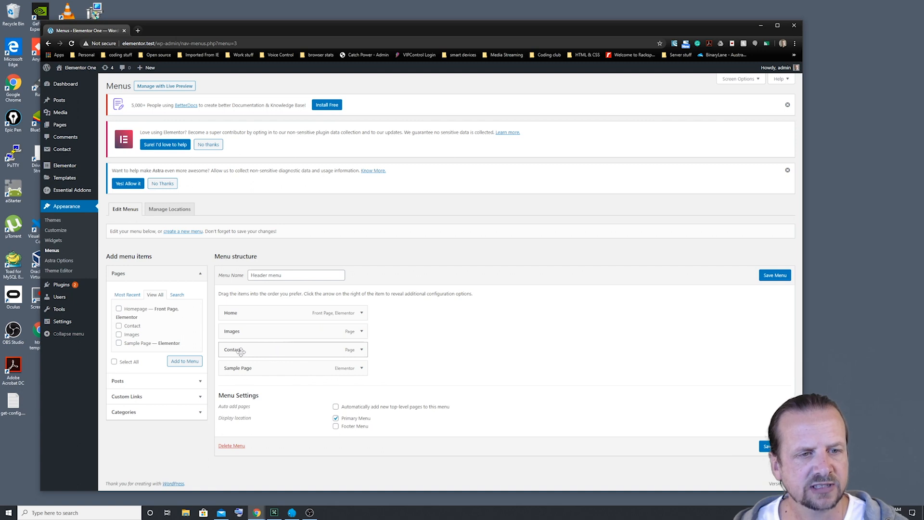
left_click(361, 350)
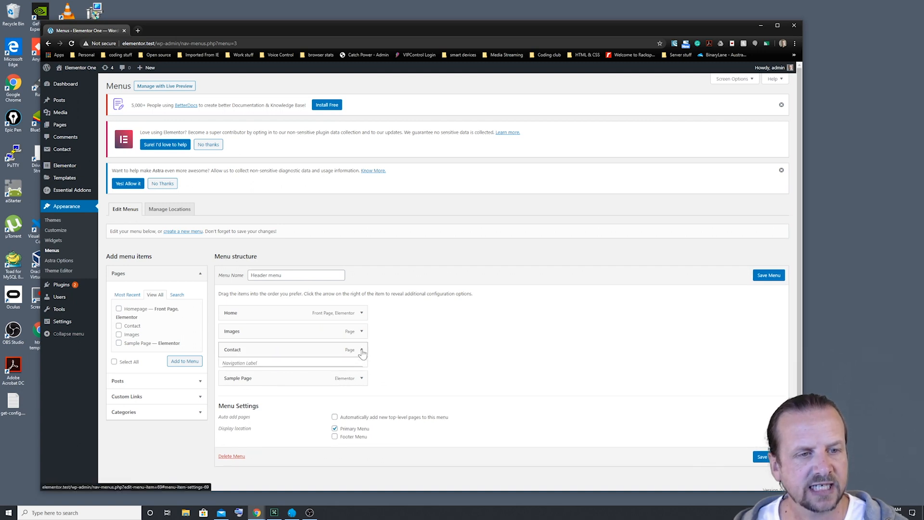
left_click(262, 375)
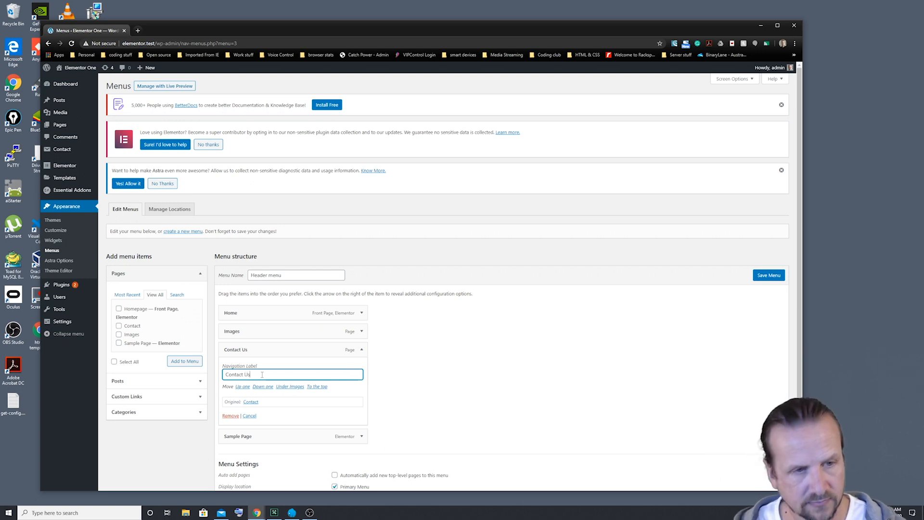
left_click(414, 379)
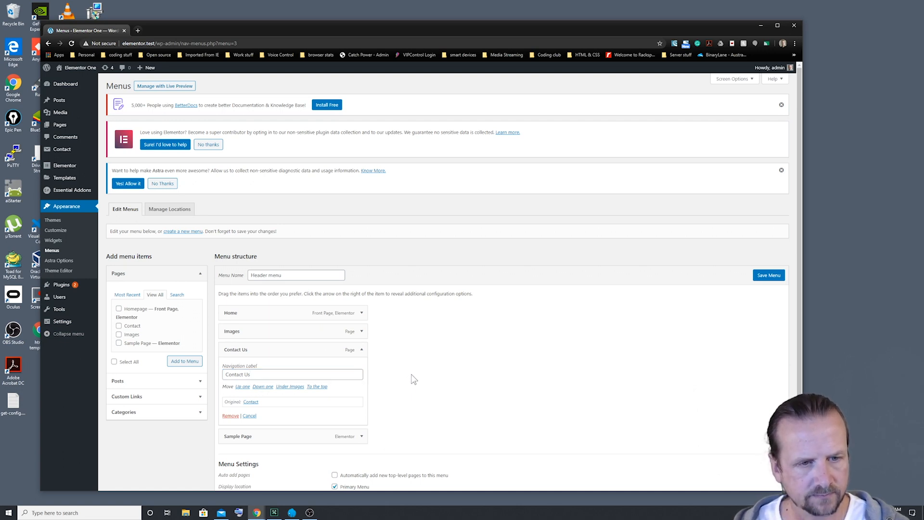
Save the Header menu with its relabelled items and visit the site's front page
left_click(362, 349)
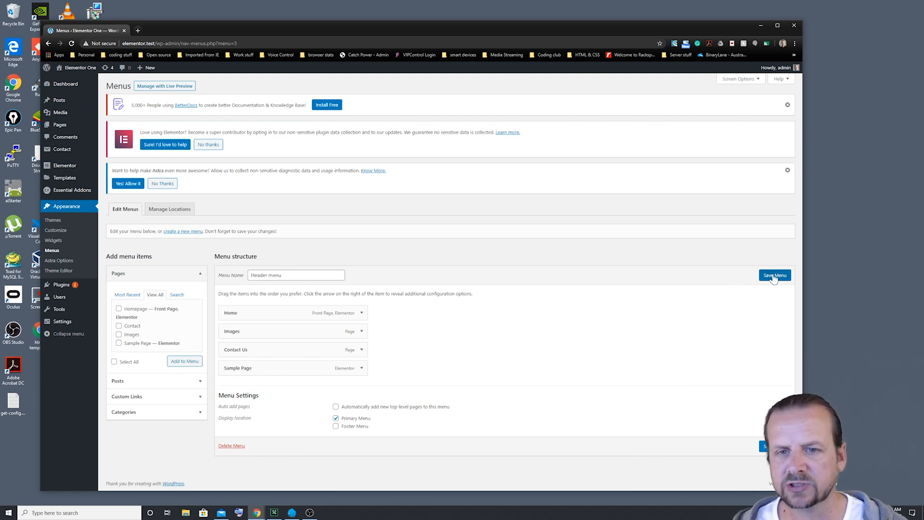
left_click(774, 276)
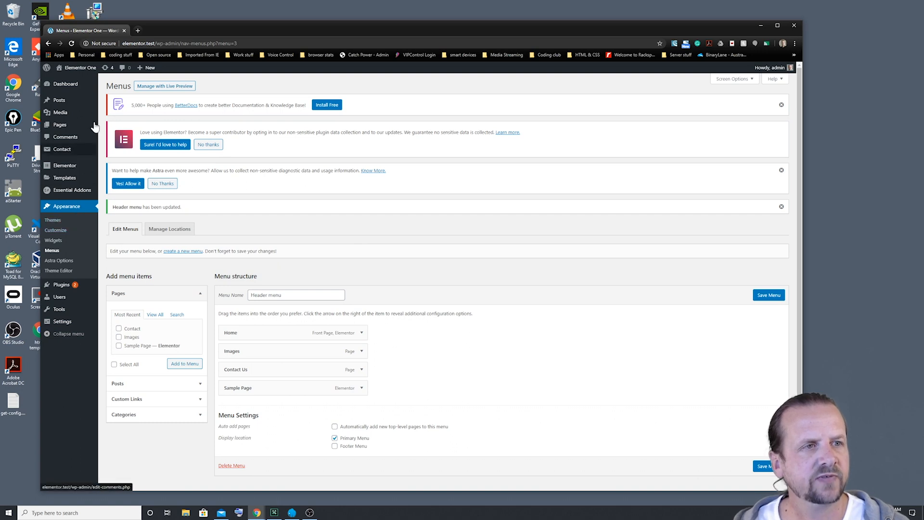
mouse_move(77, 69)
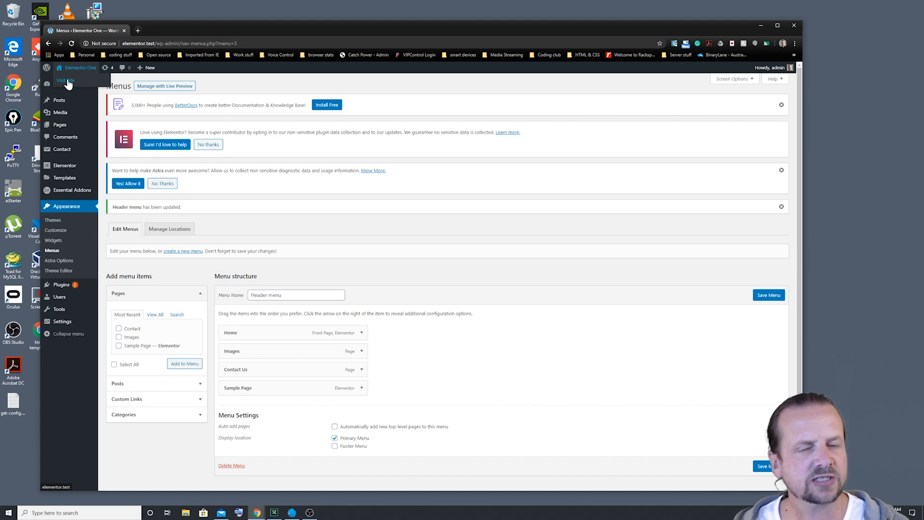
left_click(68, 82)
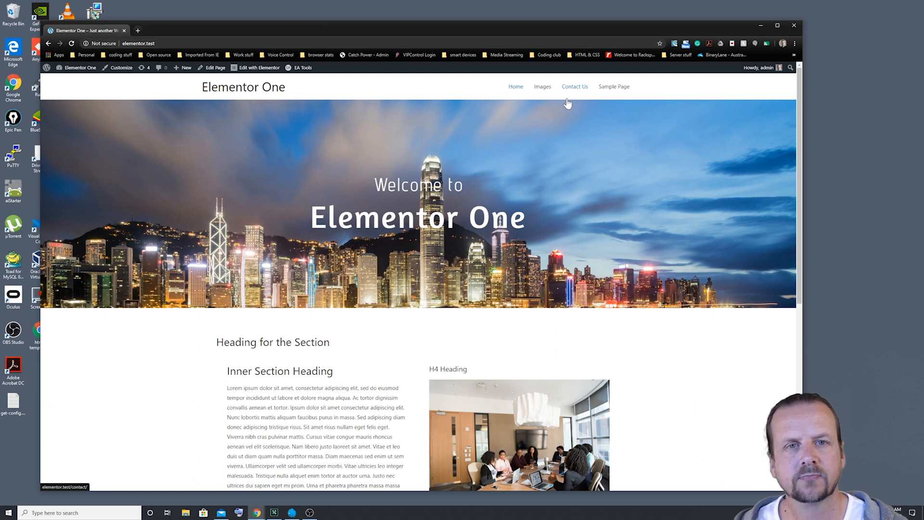
Test the header links to Images, Contact Us, Sample Page and Home, and the site title's link from the Images page
left_click(542, 89)
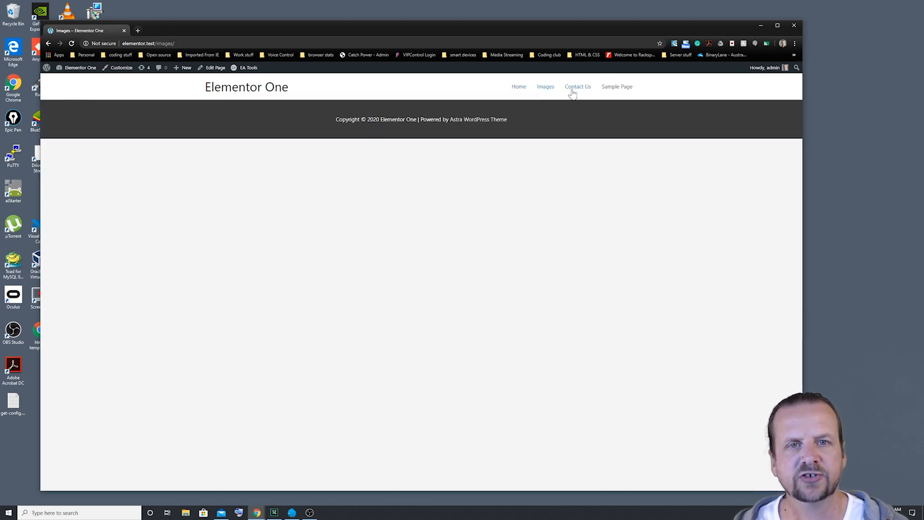
left_click(574, 89)
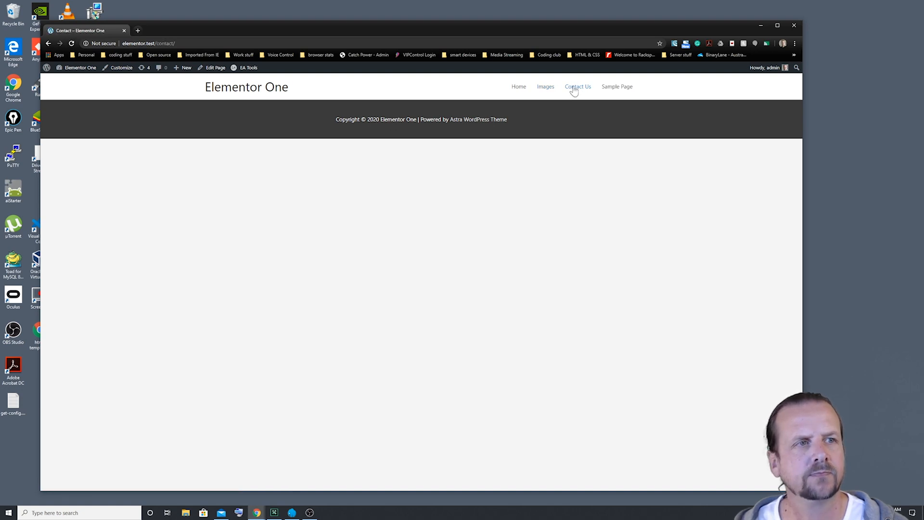
left_click(623, 89)
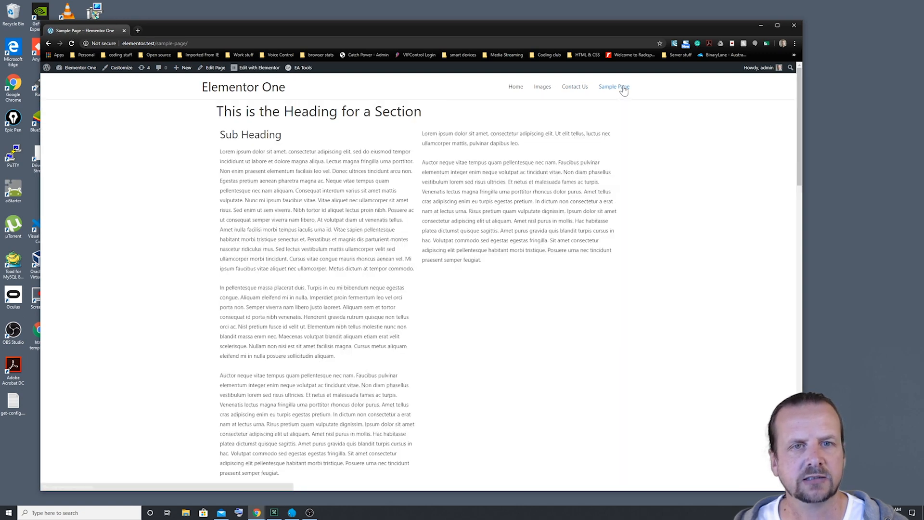
left_click(515, 88)
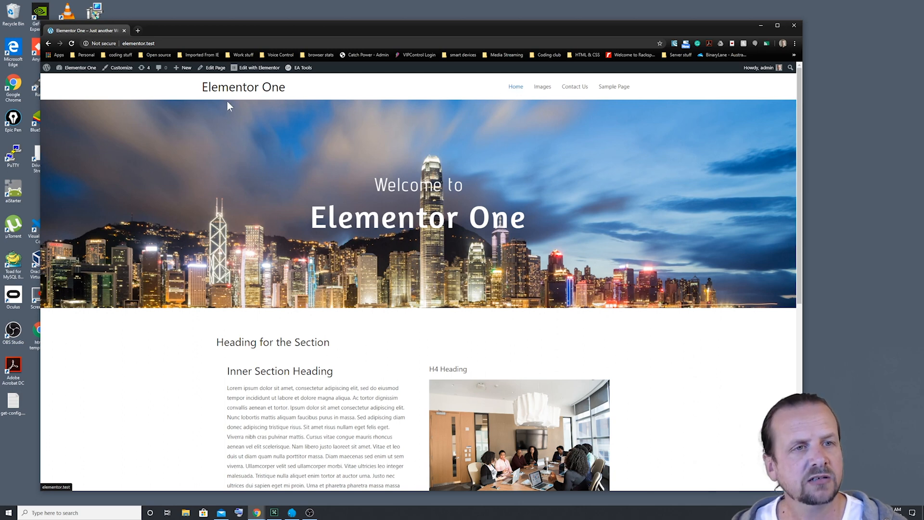
left_click(543, 87)
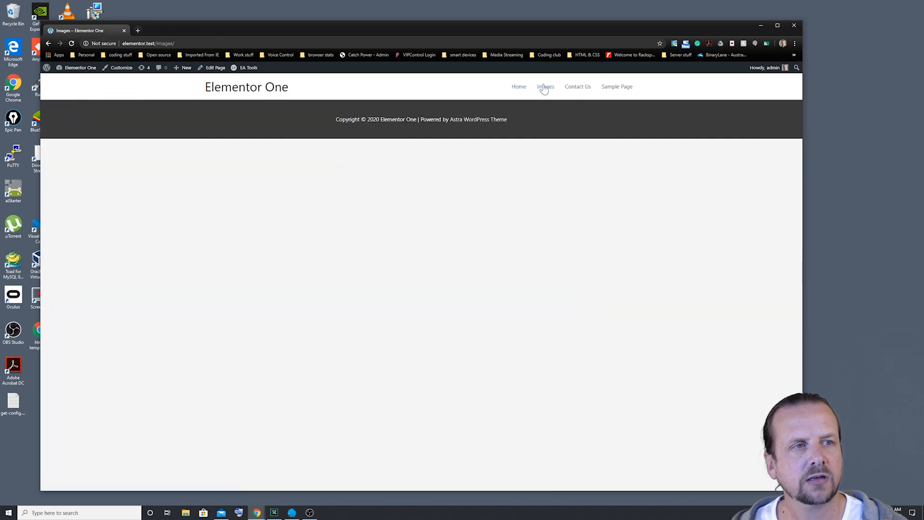
left_click(242, 89)
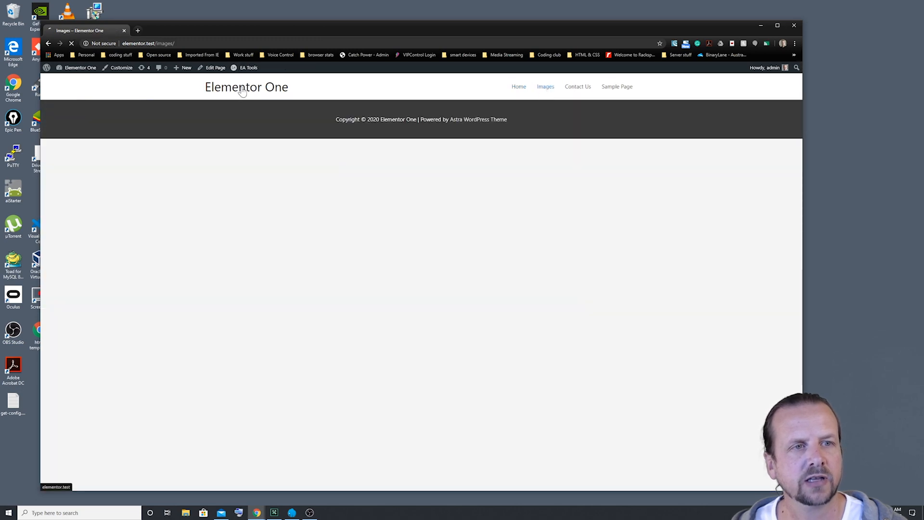